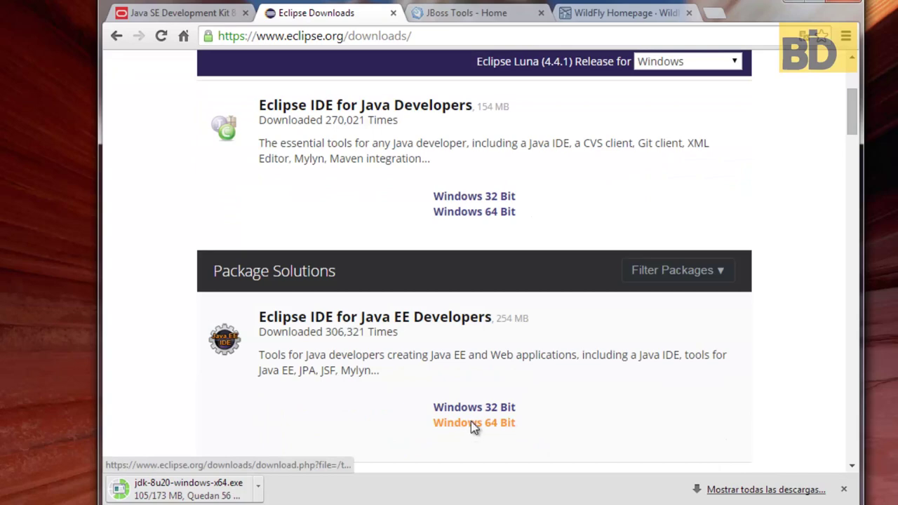
# Download the Windows 64 Bit package of Eclipse IDE for Java EE Developers from the Brazil C3SL mirror
pyautogui.click(468, 426)
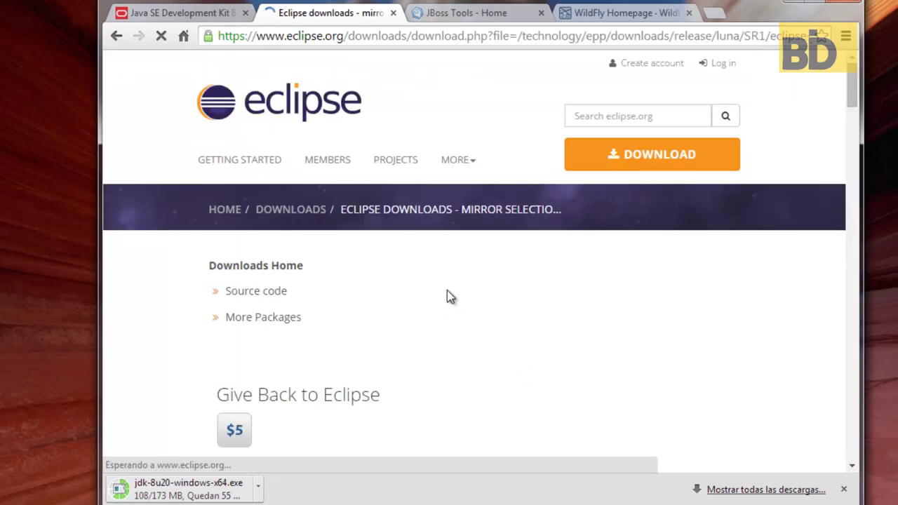
pyautogui.scroll(-2, 412, 291)
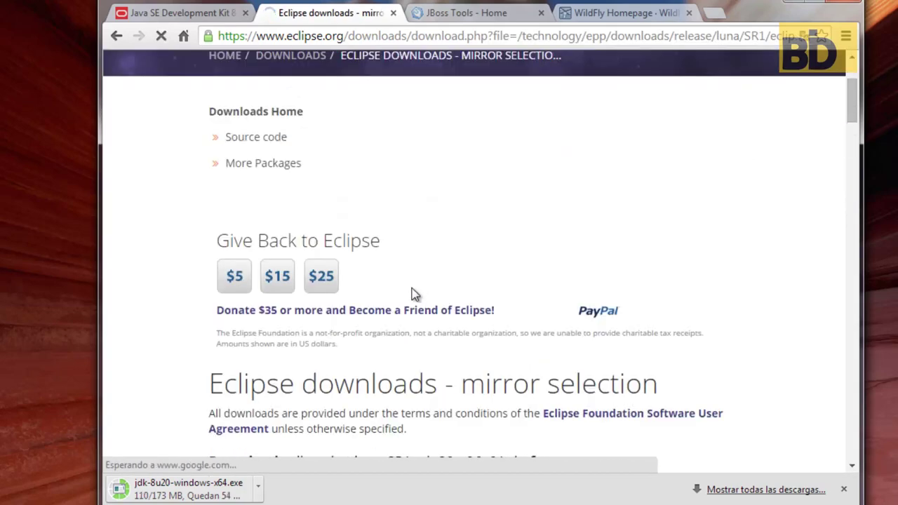
pyautogui.scroll(-2, 412, 293)
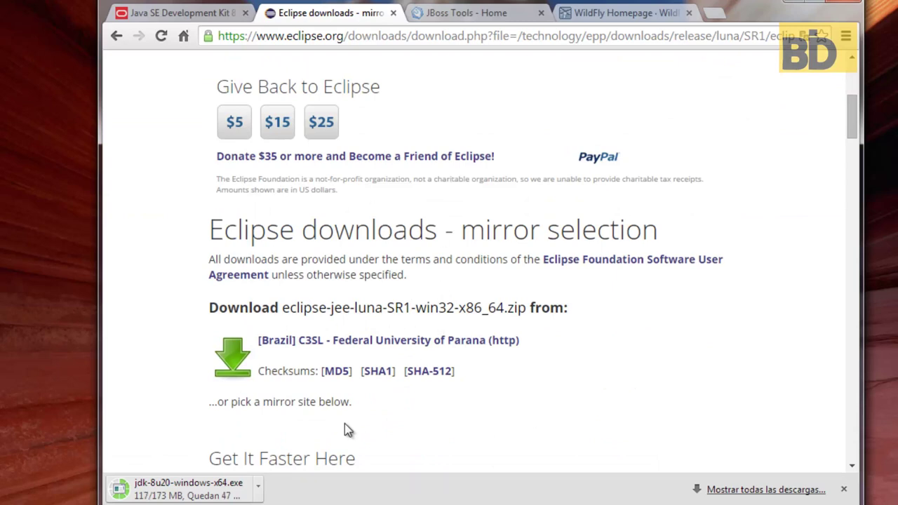
pyautogui.click(377, 347)
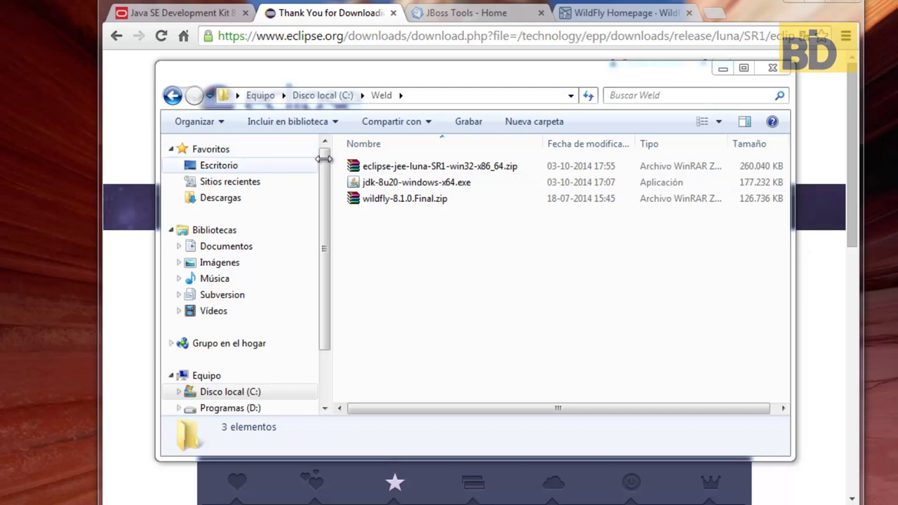
# Extract eclipse-jee-luna-SR1-win32-x86_64.zip directly into the C:\Weld folder that holds it
pyautogui.click(384, 171)
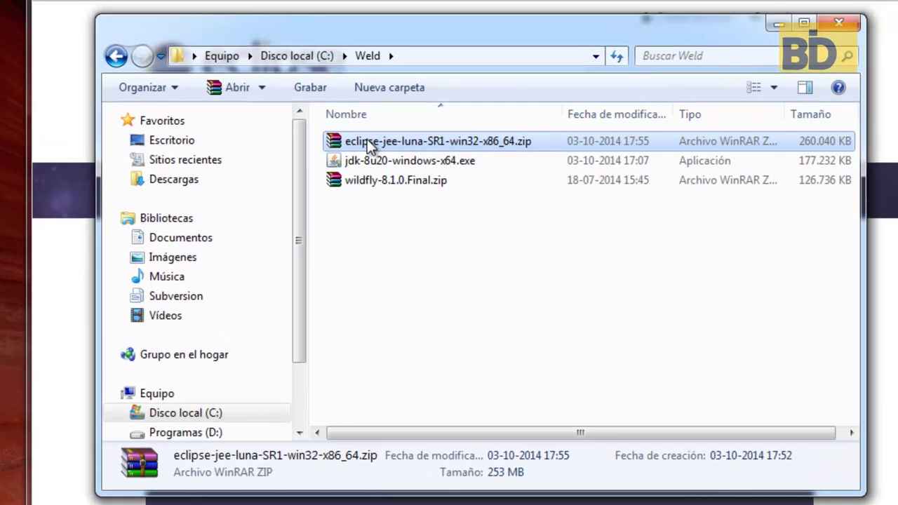
pyautogui.rightClick(382, 167)
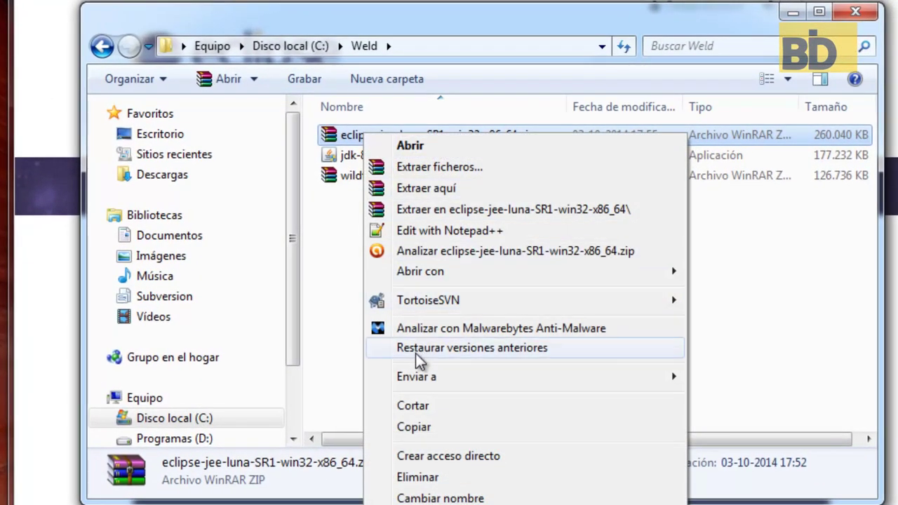
pyautogui.click(421, 190)
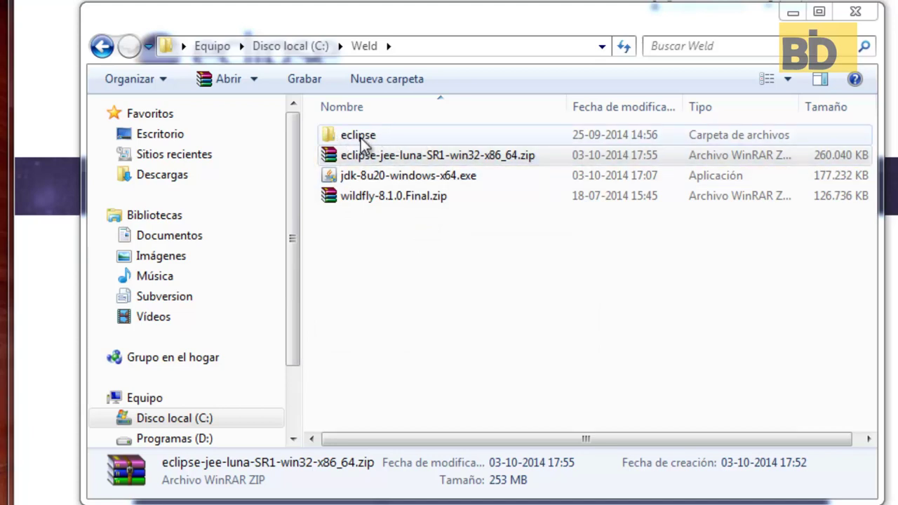
# Create a new folder named workspace inside C:\Weld
pyautogui.rightClick(384, 223)
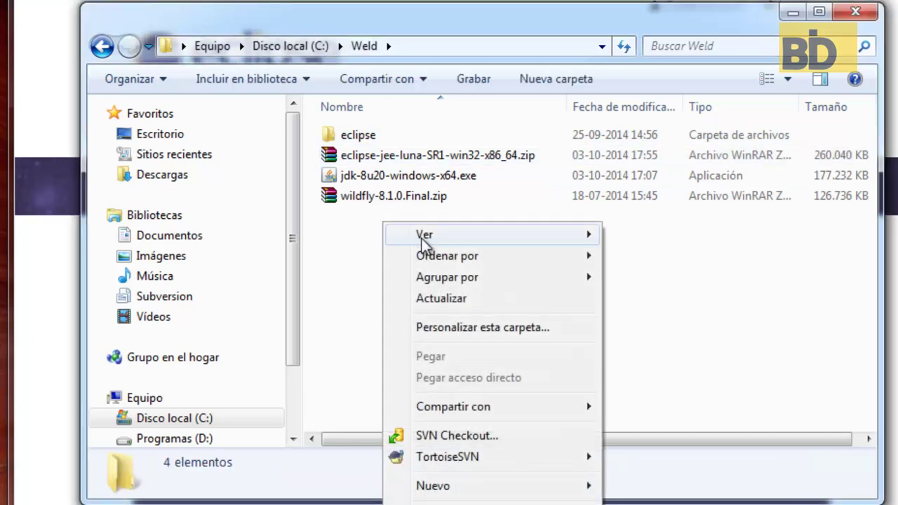
pyautogui.moveTo(461, 491)
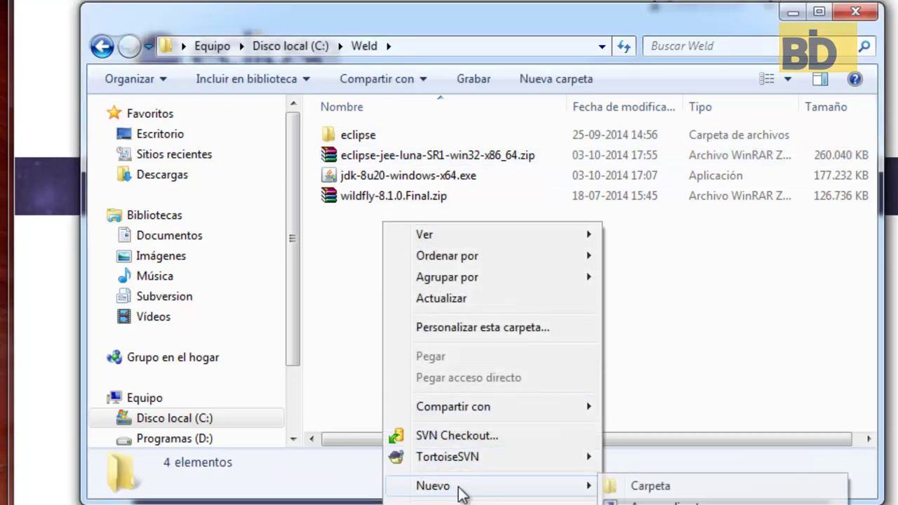
pyautogui.click(639, 488)
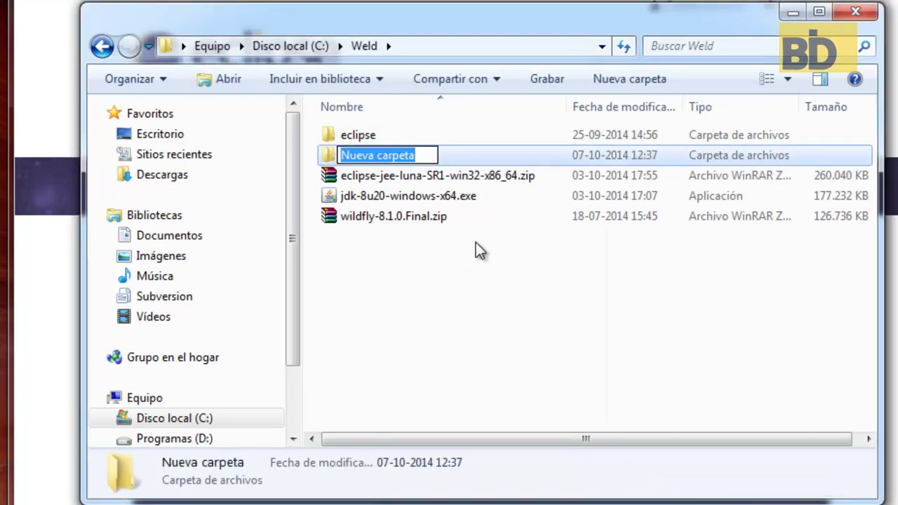
pyautogui.write('W')
pyautogui.press('BackSpace')
pyautogui.write('w')
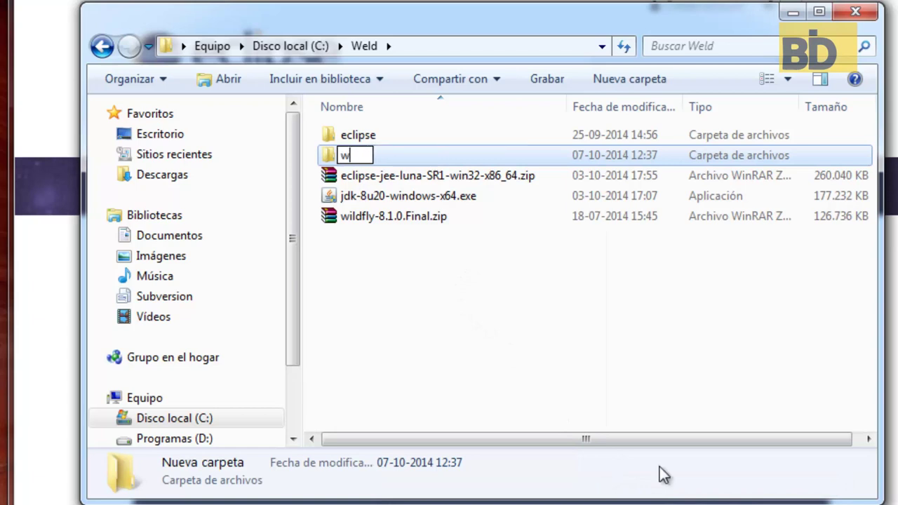
pyautogui.write('orkspace')
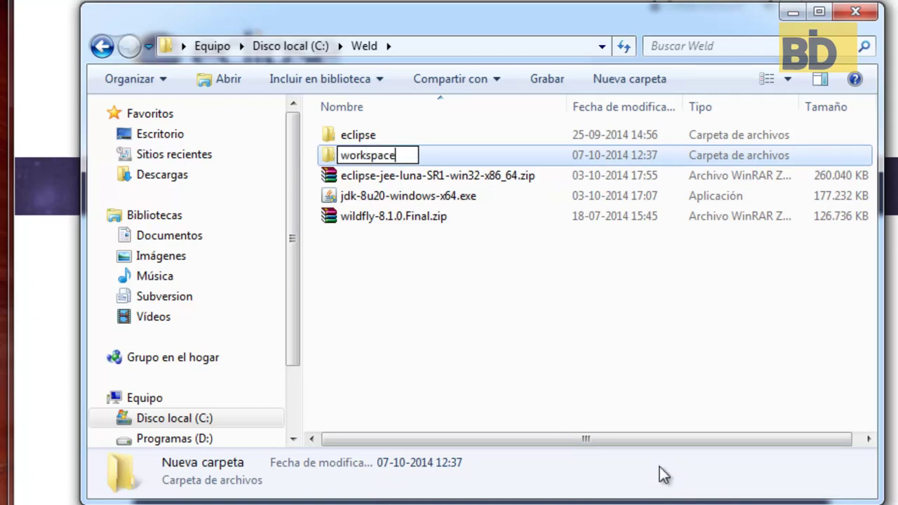
pyautogui.click(382, 177)
pyautogui.click(378, 160)
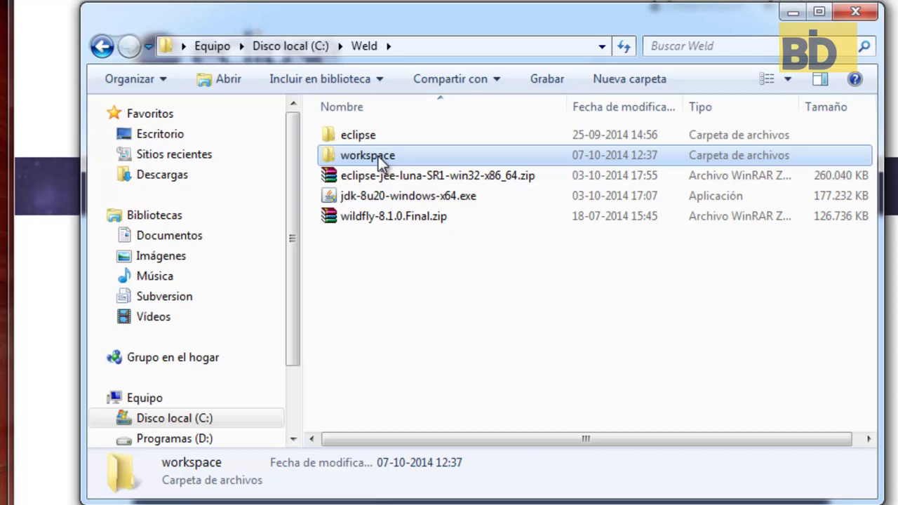
# Run eclipse.exe from the extracted eclipse folder and allow it past the security warning
pyautogui.doubleClick(354, 135)
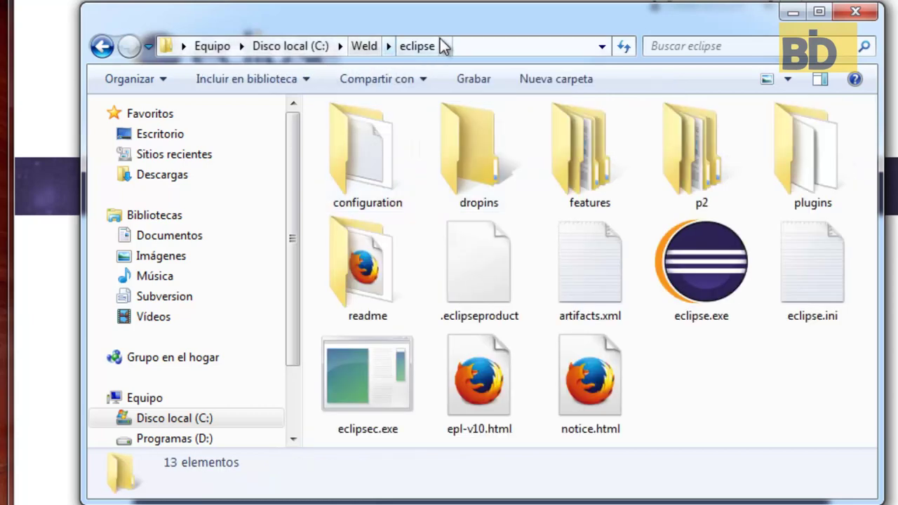
pyautogui.click(701, 284)
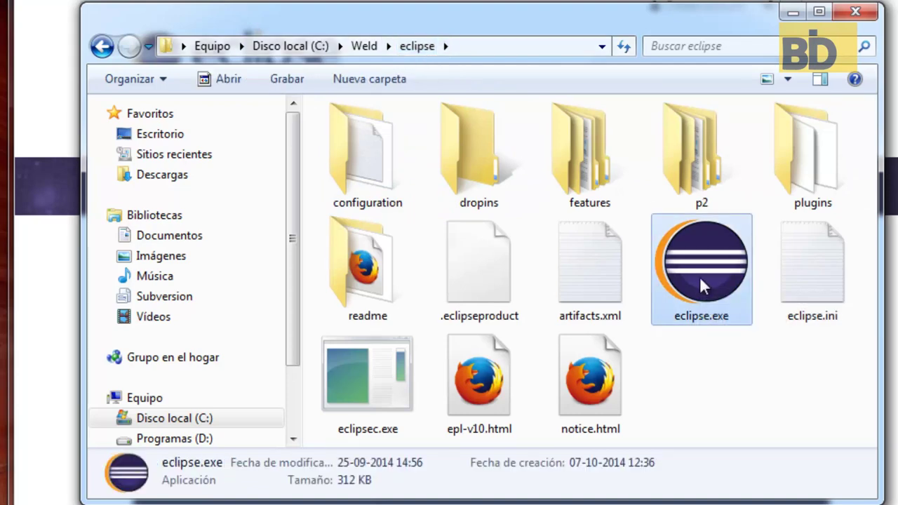
pyautogui.doubleClick(700, 281)
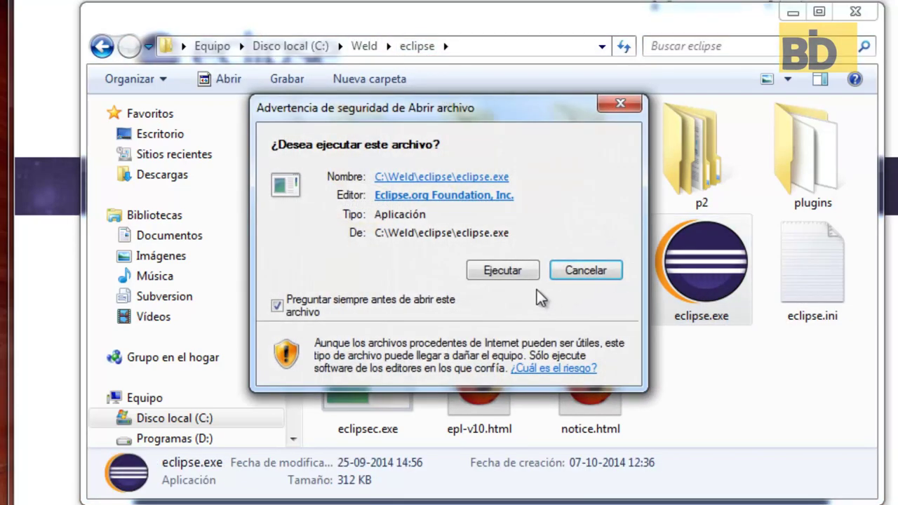
pyautogui.doubleClick(504, 270)
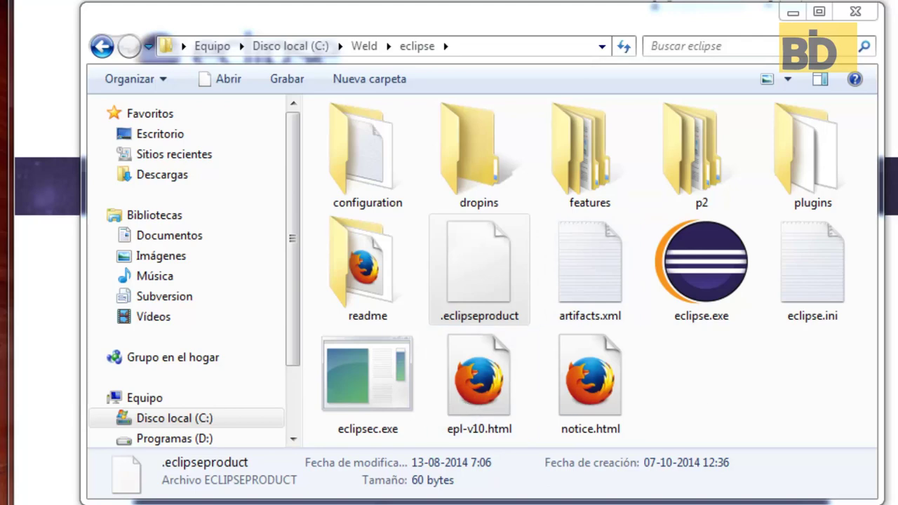
# Browse to C:\Weld\workspace in the Workspace Launcher and choose it as the workspace directory
pyautogui.moveTo(891, 23); pyautogui.dragTo(332, 83)
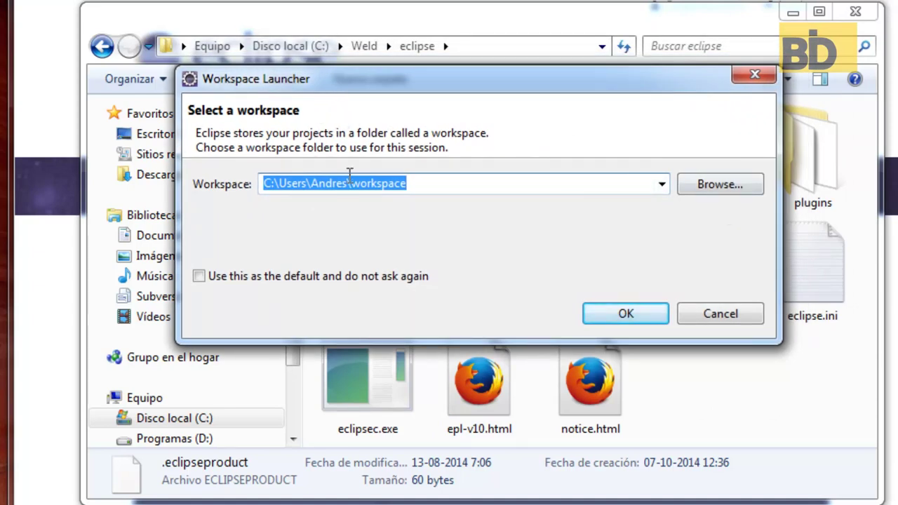
pyautogui.click(711, 188)
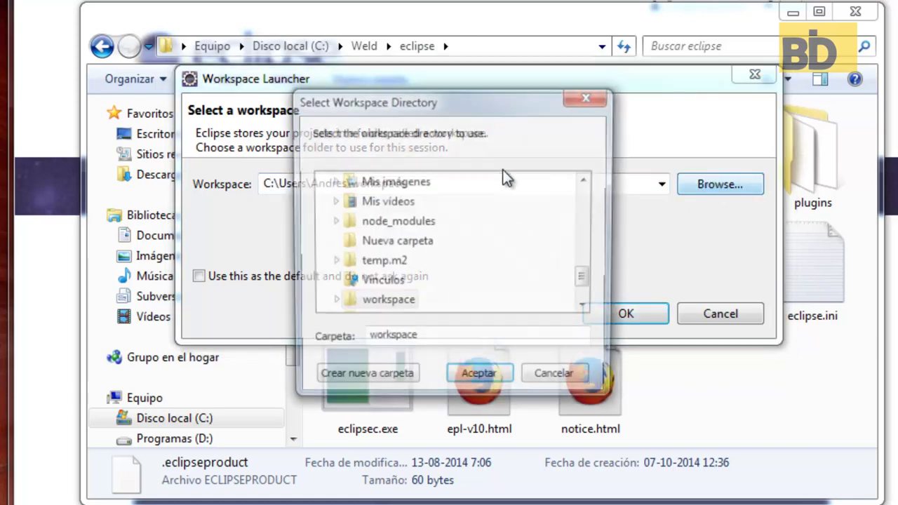
pyautogui.moveTo(584, 286); pyautogui.dragTo(586, 300)
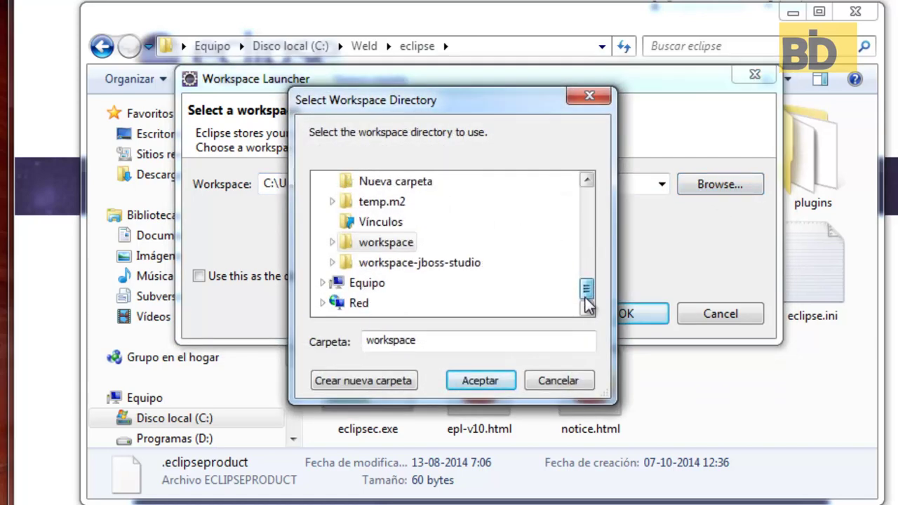
pyautogui.click(322, 282)
pyautogui.doubleClick(372, 222)
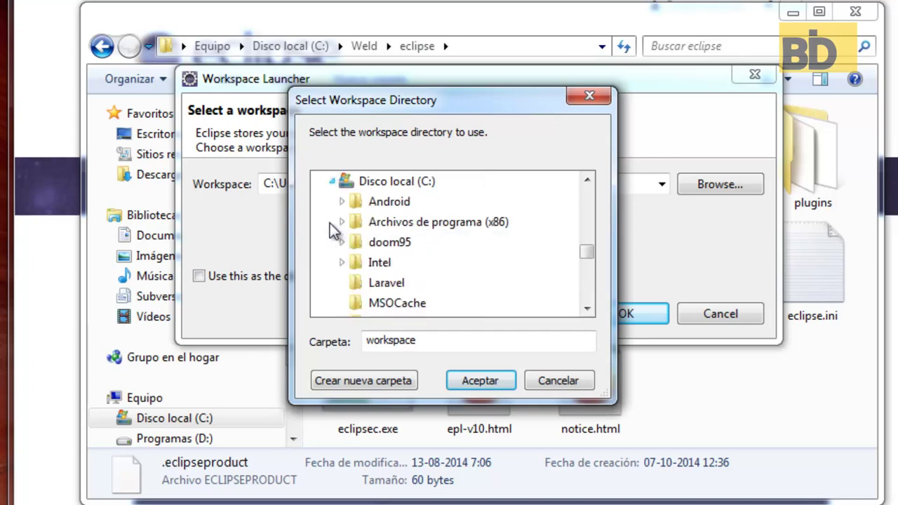
pyautogui.scroll(-7, 405, 254)
pyautogui.scroll(-1, 404, 253)
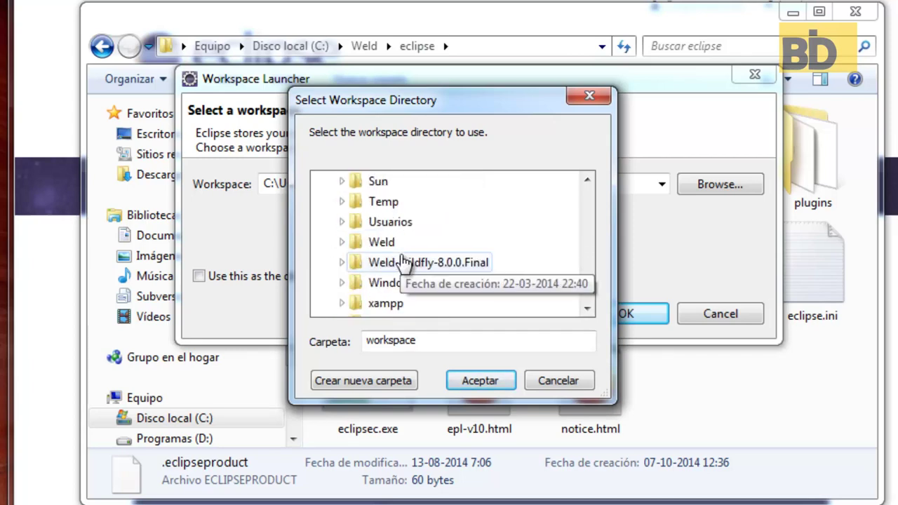
pyautogui.doubleClick(386, 243)
pyautogui.click(386, 244)
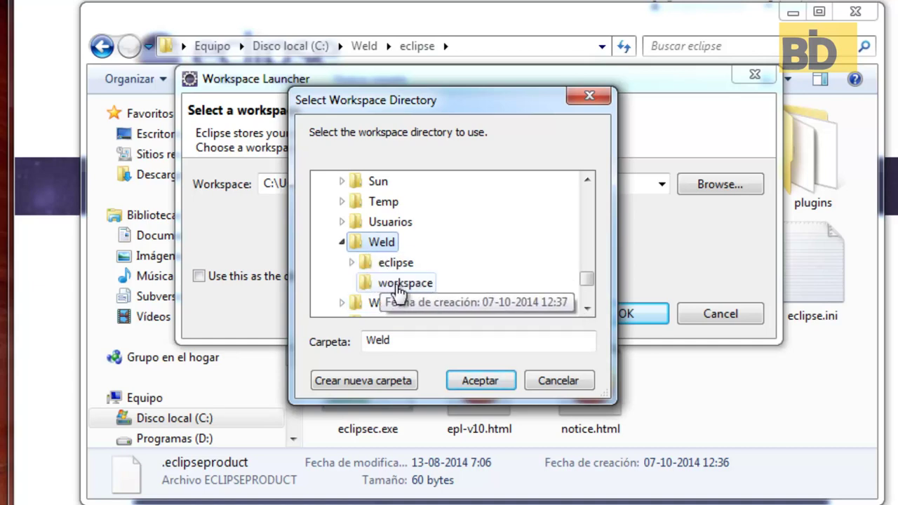
pyautogui.click(387, 282)
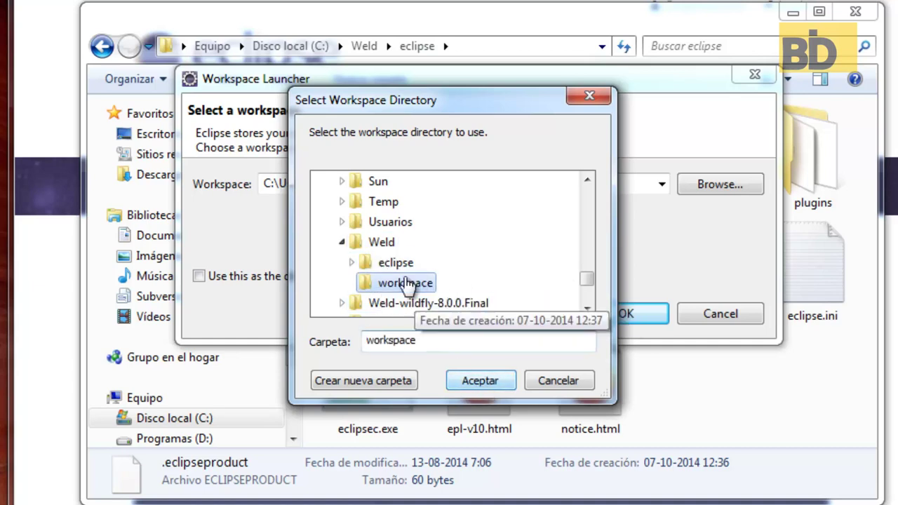
pyautogui.click(476, 380)
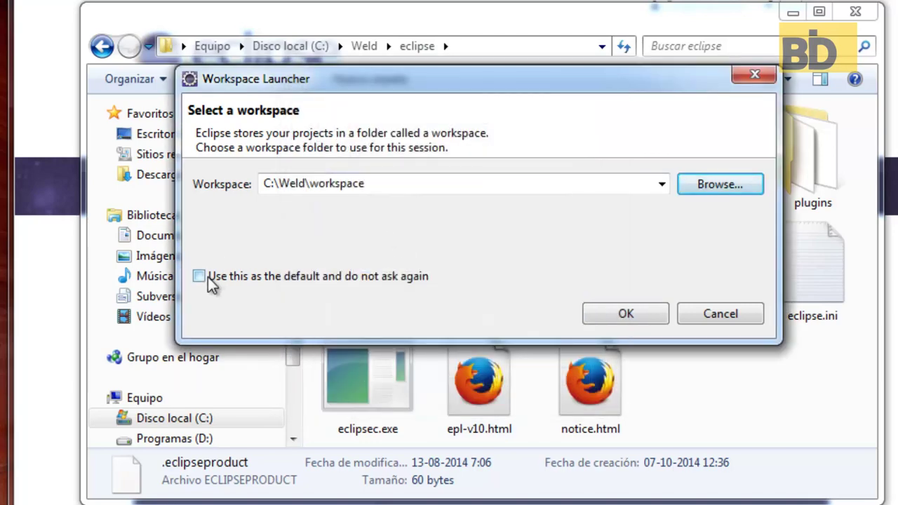
# Make the chosen workspace the default without being asked again, and open the Java EE workbench from the Welcome page
pyautogui.click(199, 276)
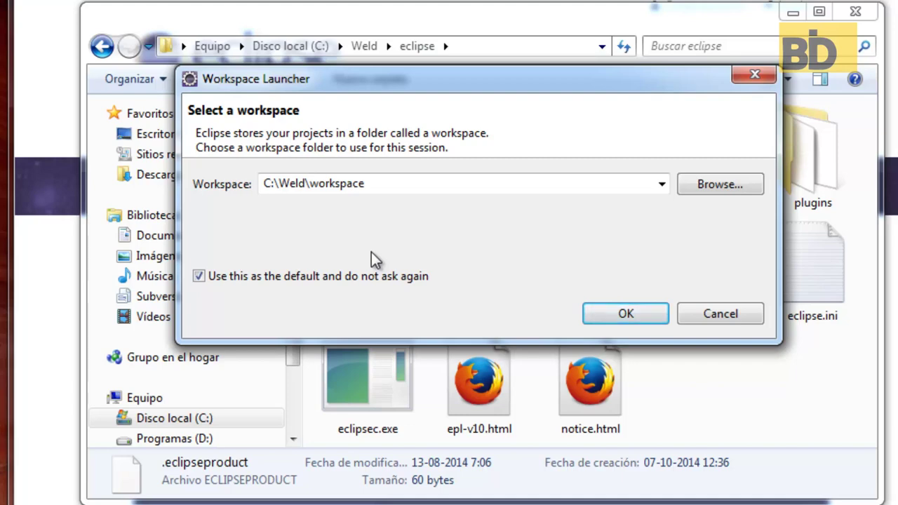
pyautogui.click(629, 319)
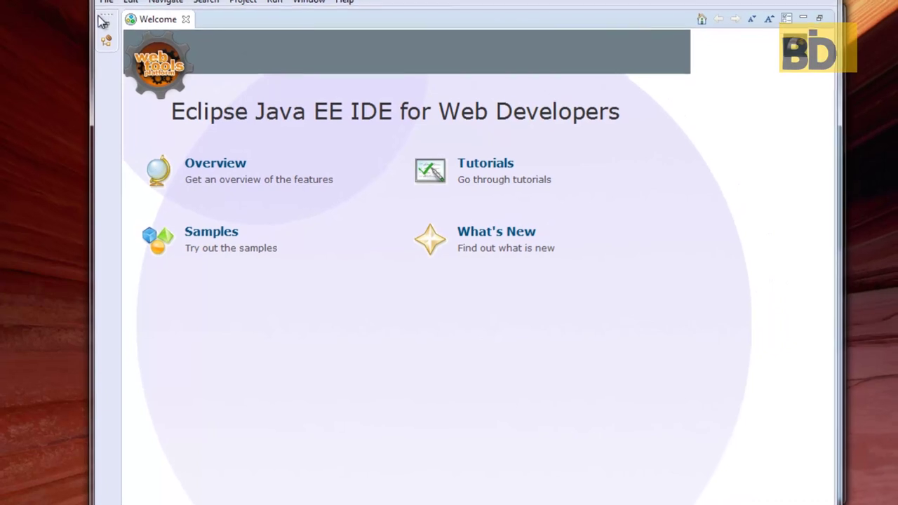
pyautogui.click(102, 21)
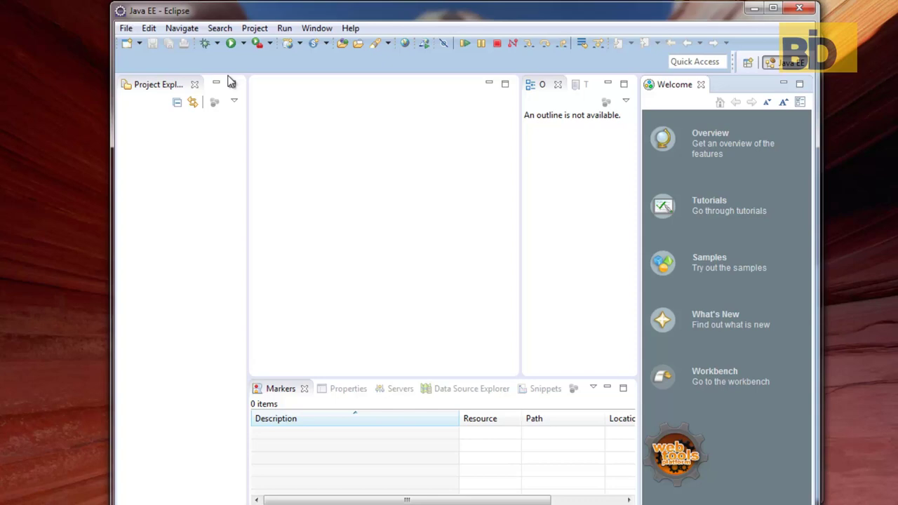
# Open the Install New Software dialog for adding plugins to Eclipse
pyautogui.click(312, 29)
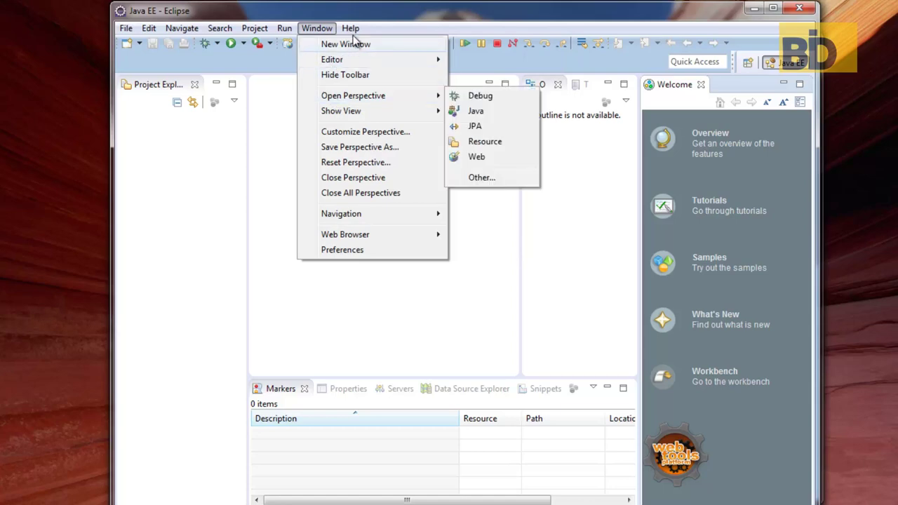
pyautogui.moveTo(351, 30)
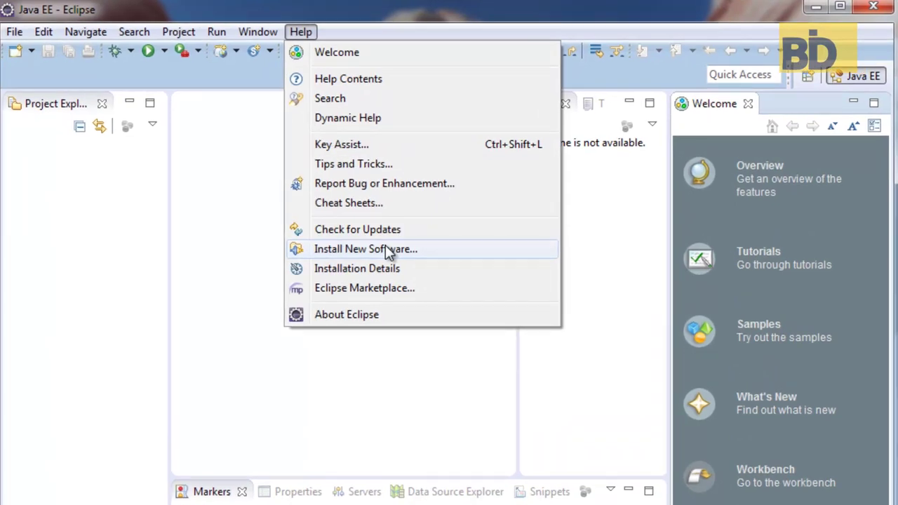
pyautogui.click(385, 249)
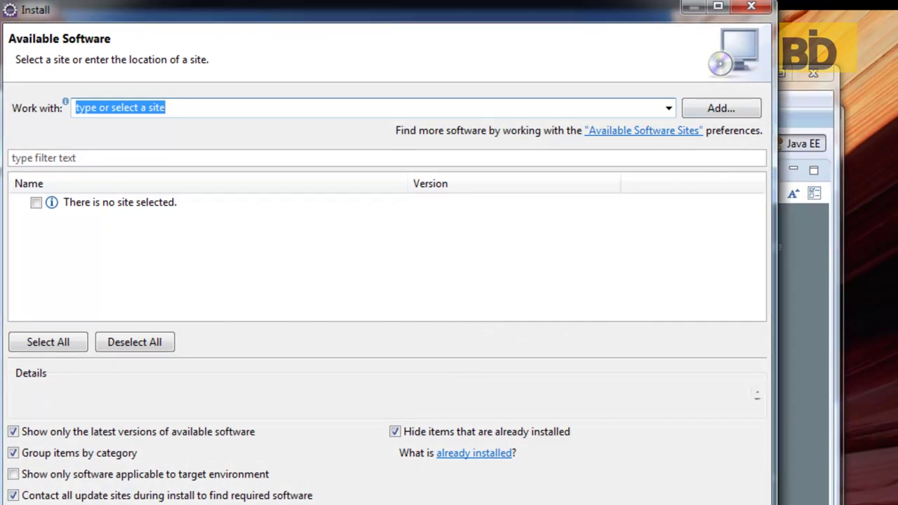
# Switch to the browser and open the JBoss Tools site's Downloads page at the stable releases
pyautogui.hotkey('alt', 'Tab')
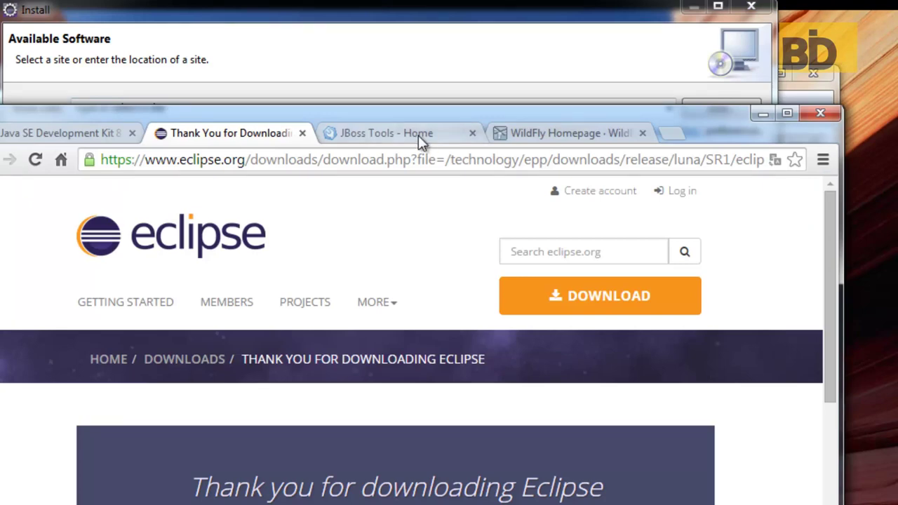
pyautogui.click(372, 133)
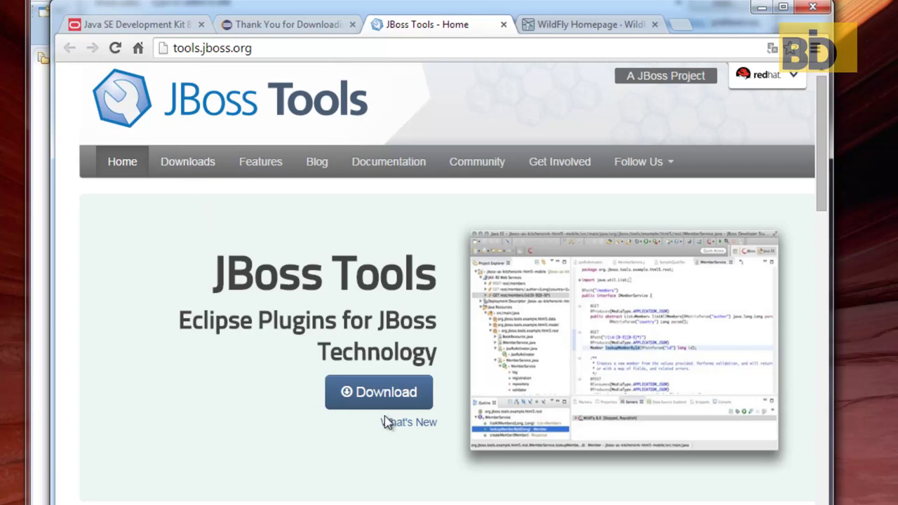
pyautogui.click(182, 171)
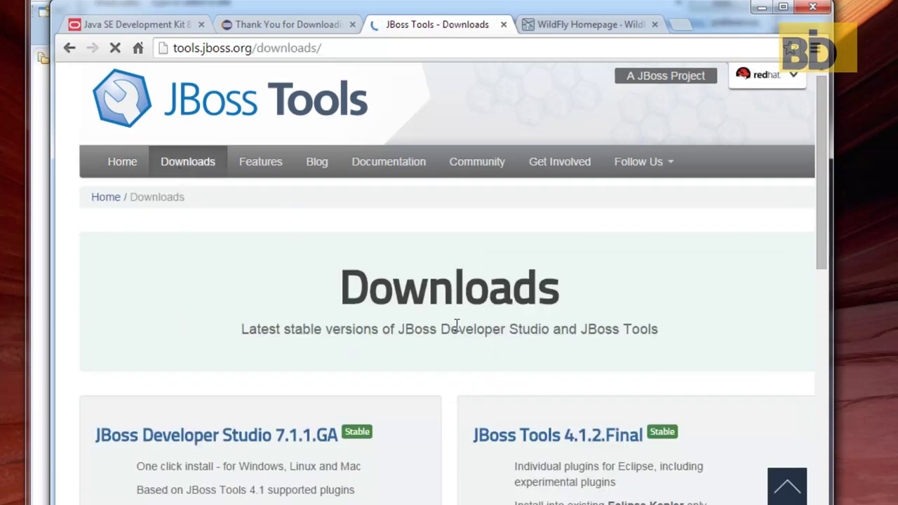
pyautogui.scroll(-2, 457, 324)
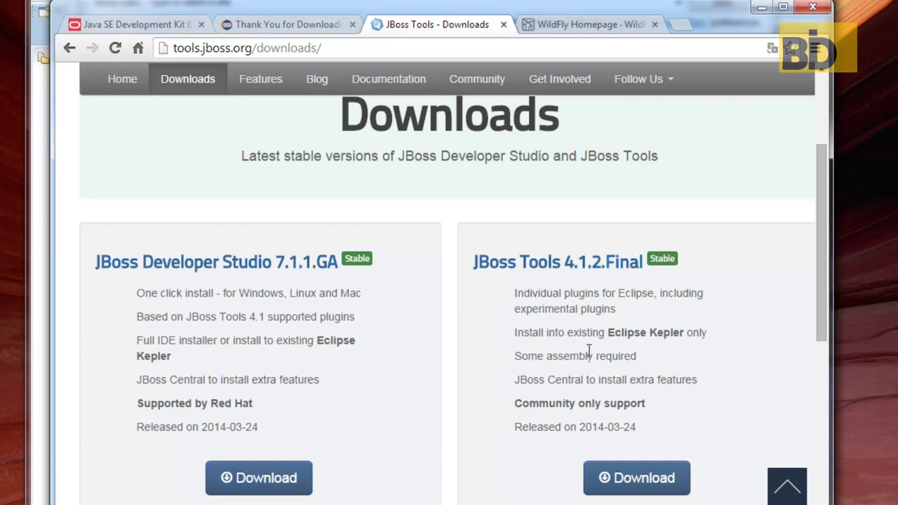
# Open the latest JBoss Tools development build, 4.2.0.CR1 for Eclipse Luna, and show its update site details
pyautogui.scroll(-1, 664, 335)
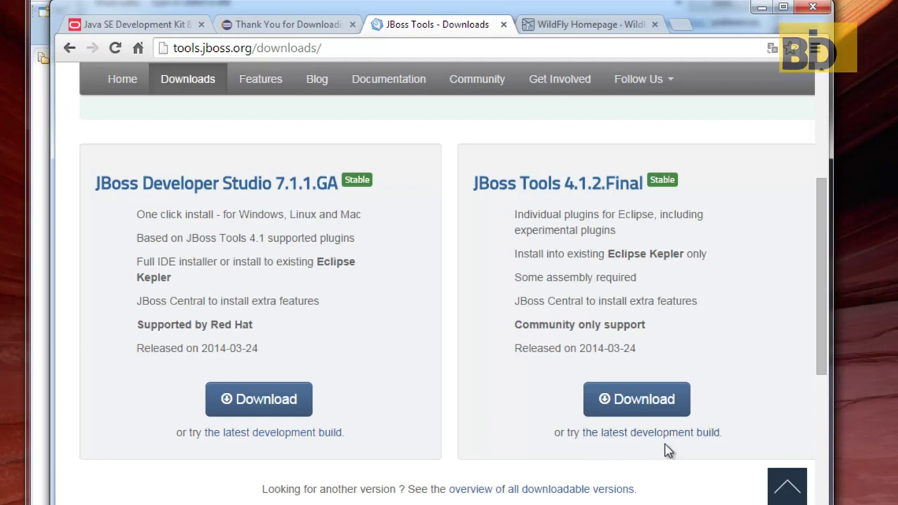
pyautogui.click(638, 438)
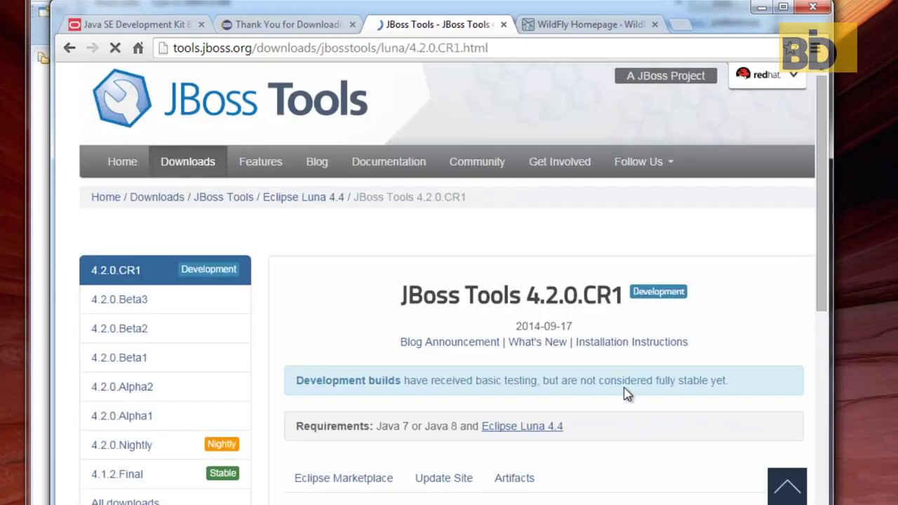
pyautogui.scroll(-3, 533, 362)
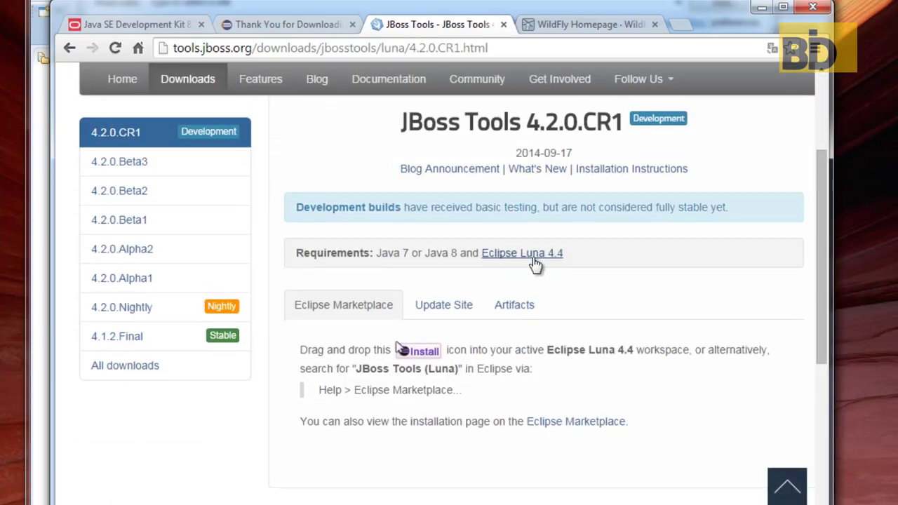
pyautogui.click(450, 312)
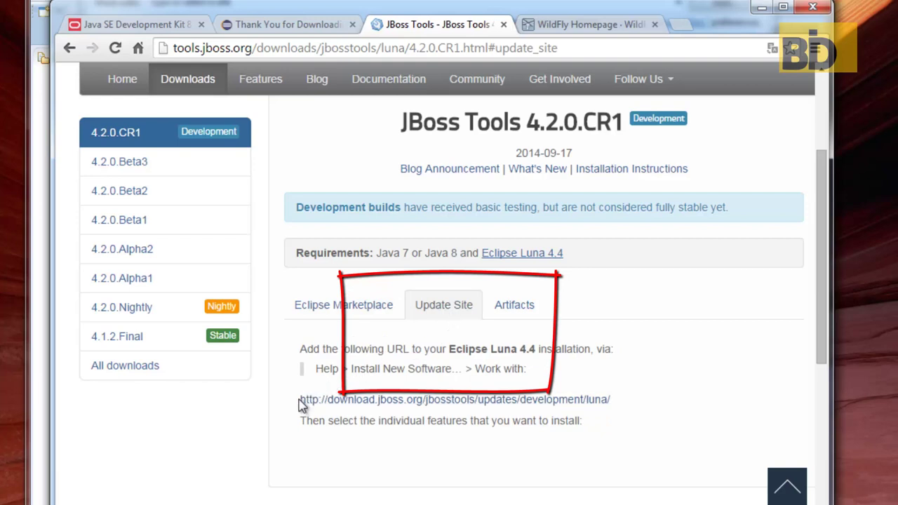
pyautogui.moveTo(613, 401); pyautogui.dragTo(302, 401)
pyautogui.hotkey('ctrl', 'c')
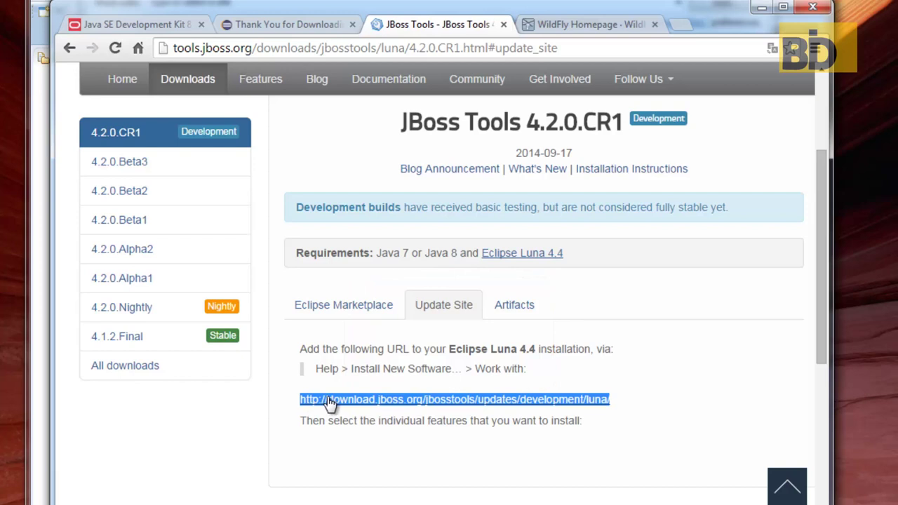
pyautogui.rightClick(329, 403)
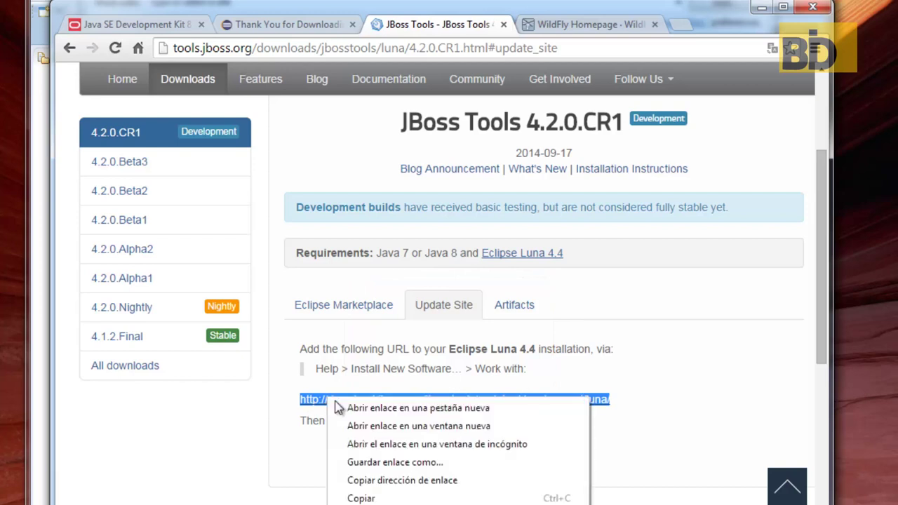
pyautogui.click(365, 498)
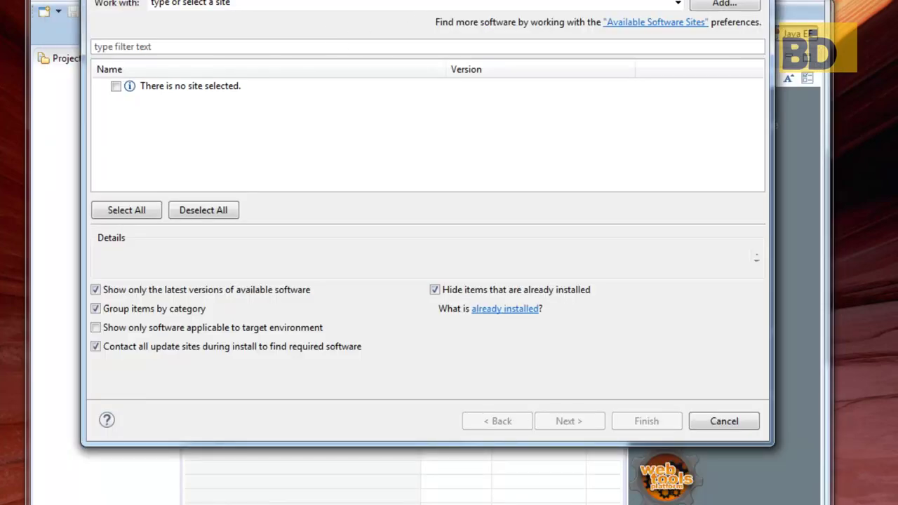
# Switch to Eclipse and add a software repository named JBoss Tools, using the copied update site URL as its location
pyautogui.moveTo(278, 0); pyautogui.dragTo(279, 18)
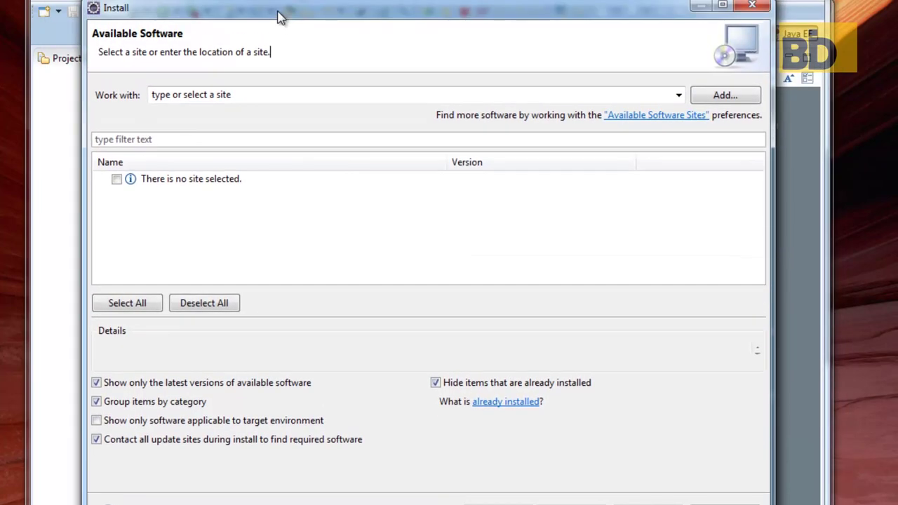
pyautogui.click(696, 96)
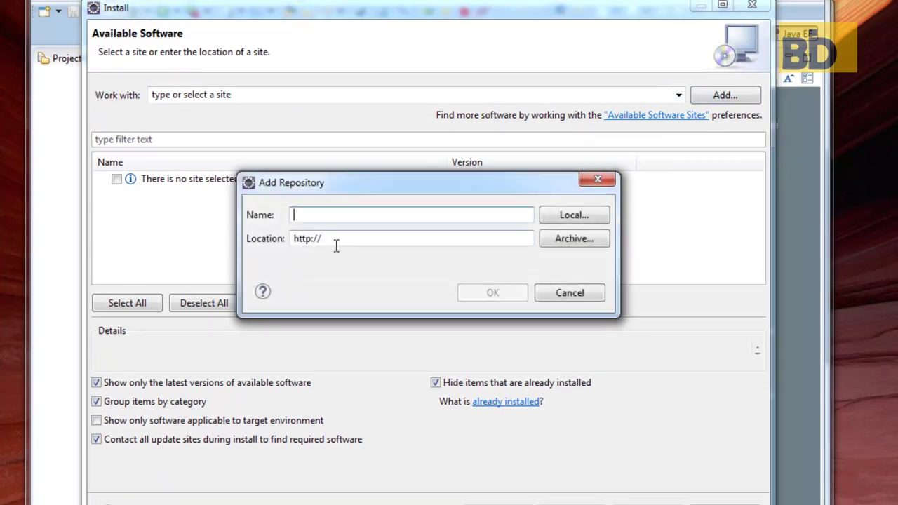
pyautogui.moveTo(321, 238); pyautogui.dragTo(265, 249)
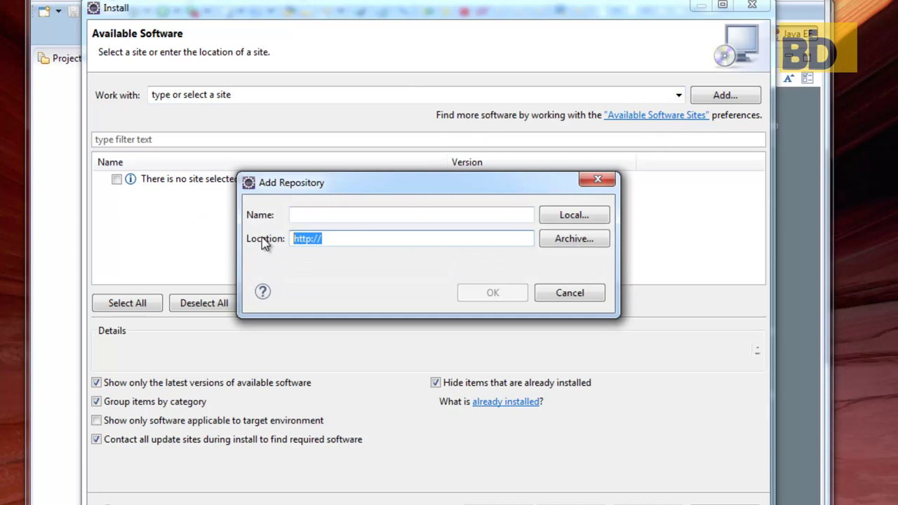
pyautogui.hotkey('ctrl', 'v')
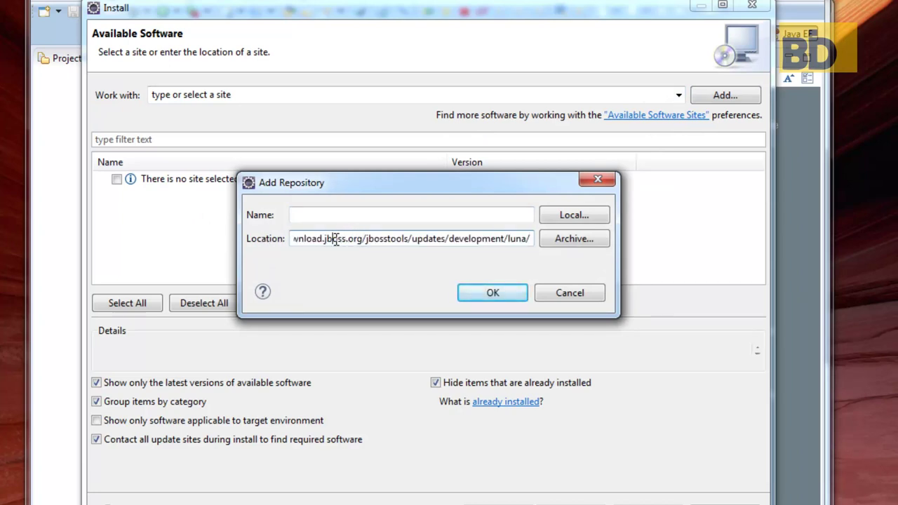
pyautogui.moveTo(335, 239); pyautogui.dragTo(284, 240)
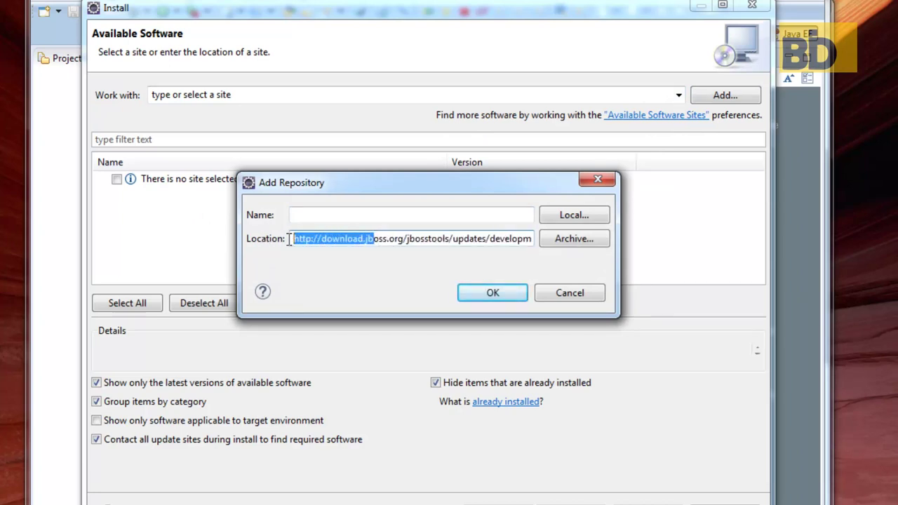
pyautogui.click(315, 213)
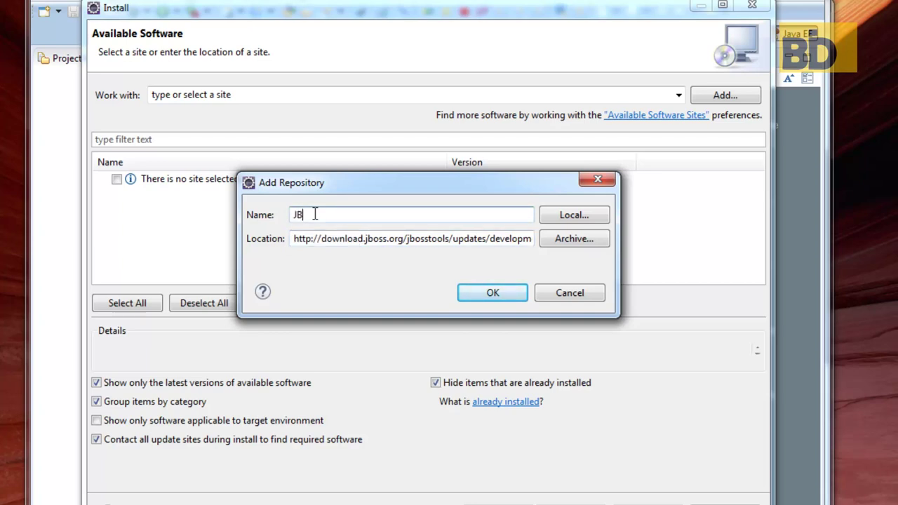
pyautogui.write('JBoss Tools')
pyautogui.moveTo(358, 214); pyautogui.dragTo(282, 215)
pyautogui.click(504, 297)
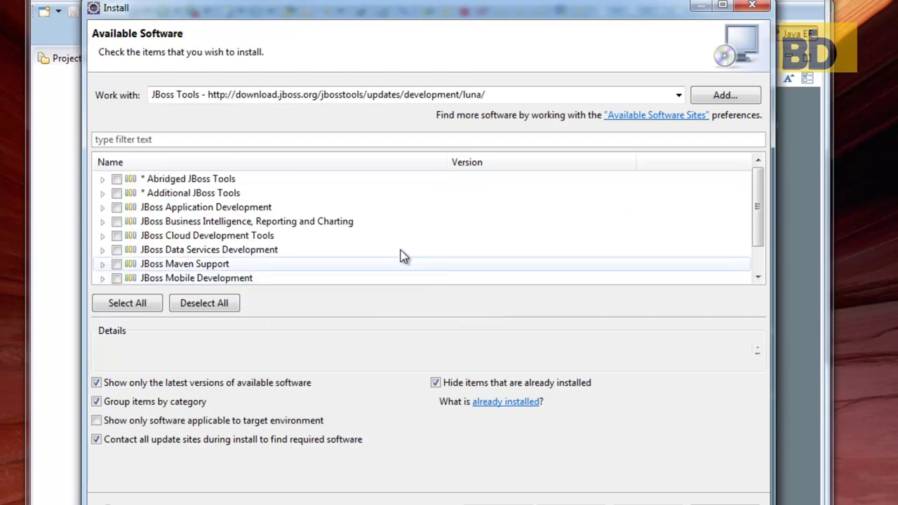
# Expand the JBoss Web and Java EE Development category and select Context and Dependency Injection Tools for installation
pyautogui.moveTo(759, 223); pyautogui.dragTo(755, 236)
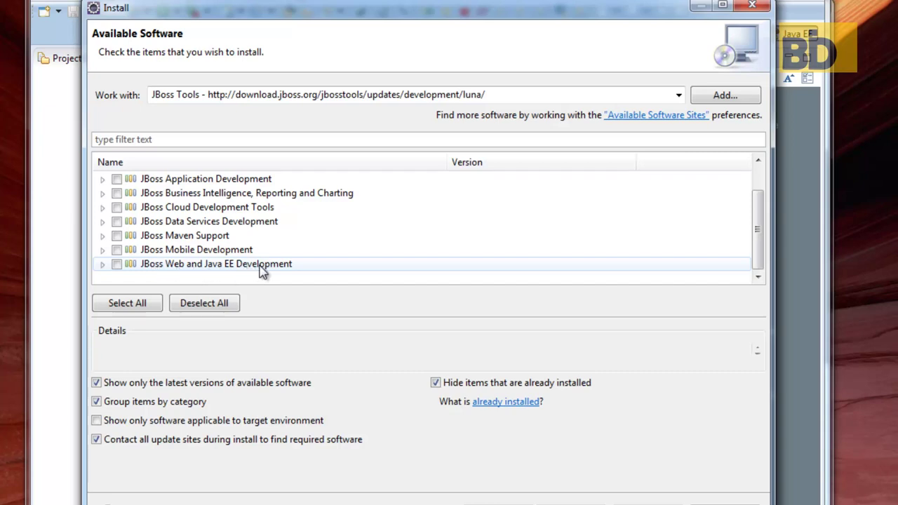
pyautogui.click(103, 265)
pyautogui.scroll(-1, 190, 210)
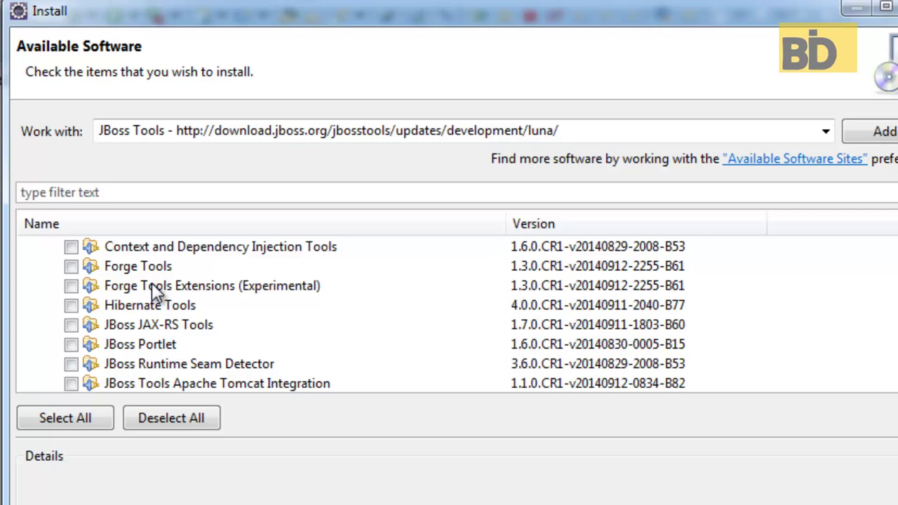
pyautogui.scroll(1, 140, 295)
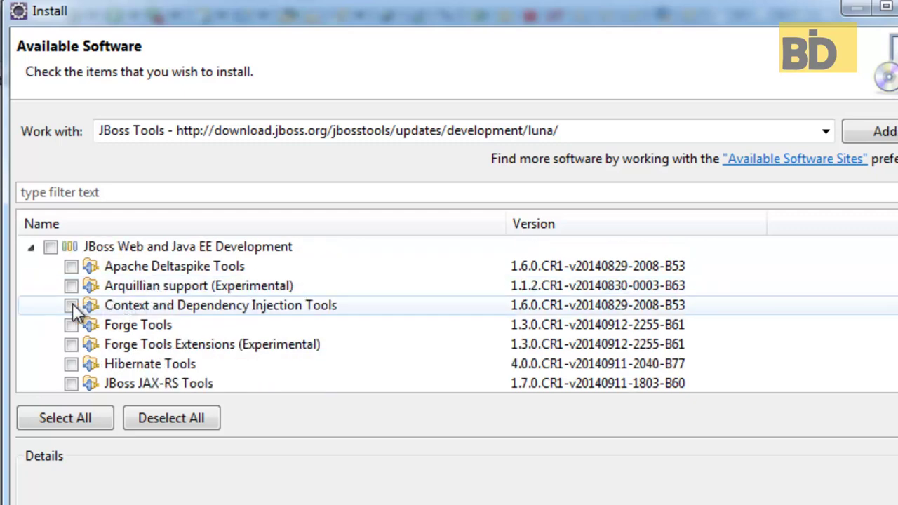
pyautogui.click(71, 306)
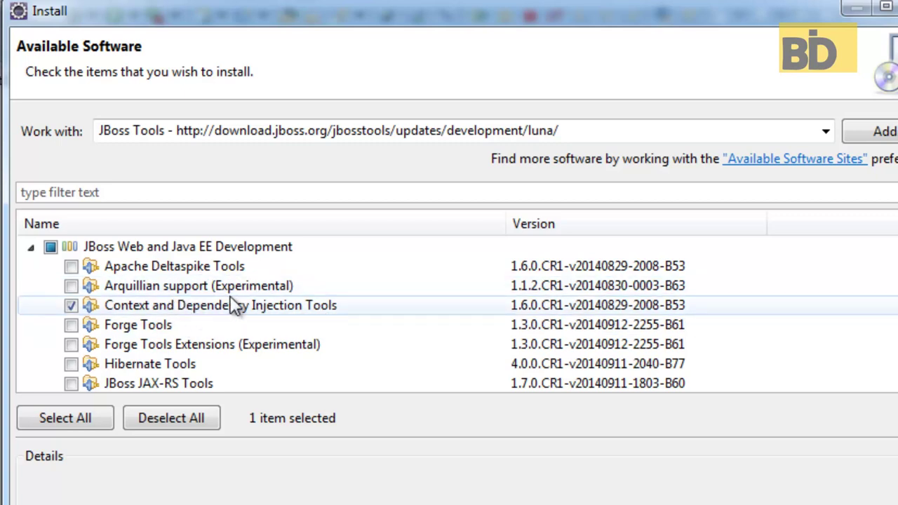
# Also select JBossAS Tools, JBoss Tools JSF and JBoss Tools RichFaces in the same category
pyautogui.scroll(-1, 251, 321)
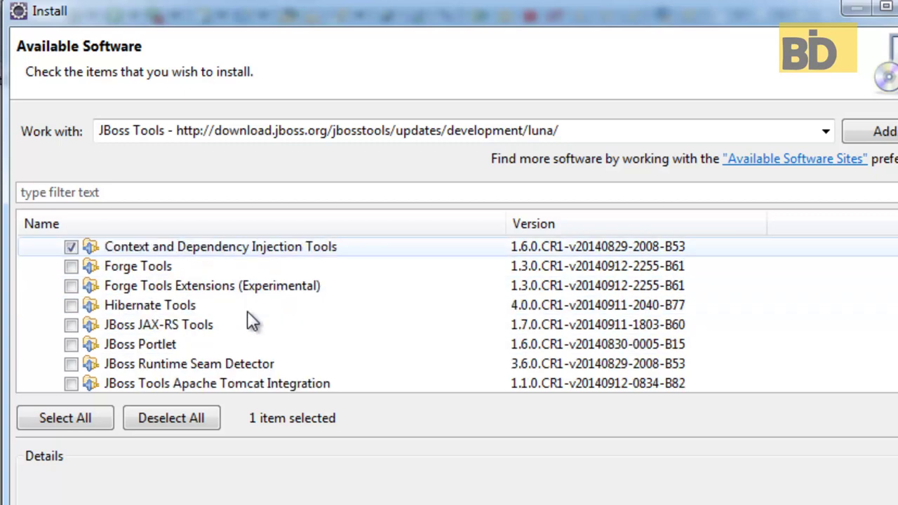
pyautogui.scroll(-5, 251, 321)
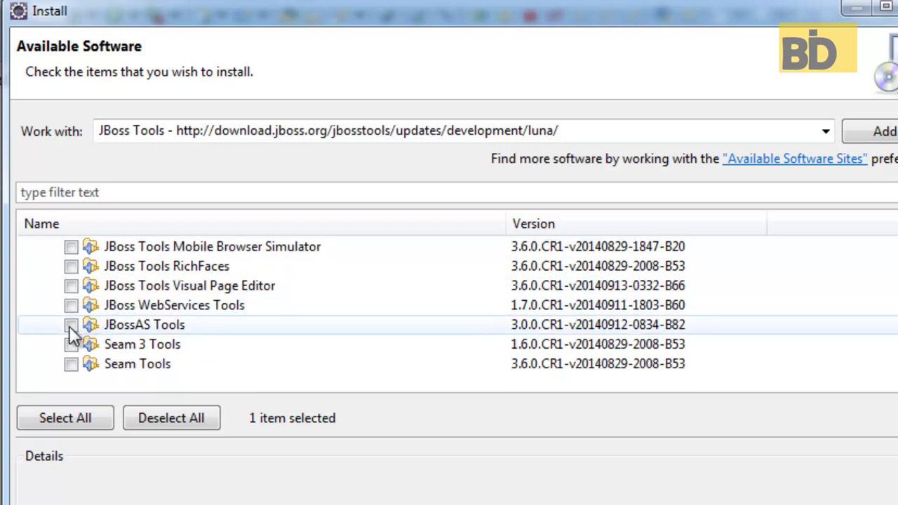
pyautogui.click(70, 325)
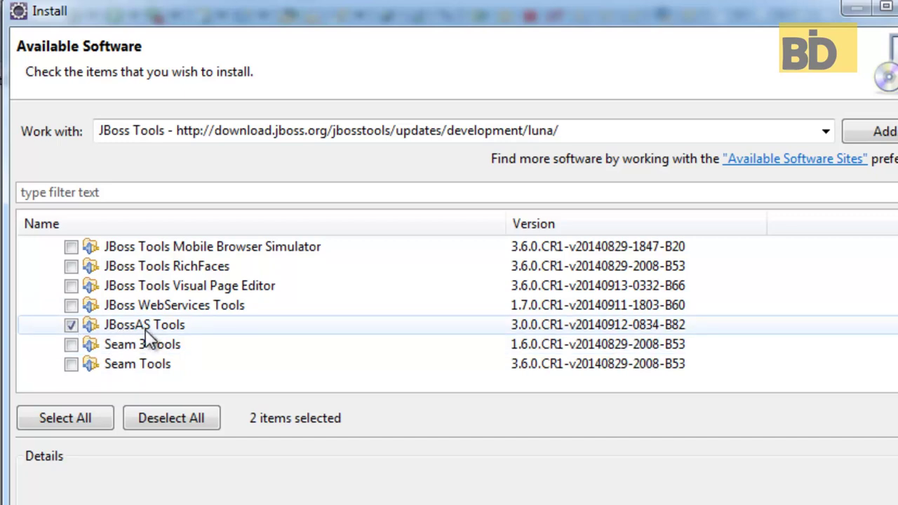
pyautogui.scroll(1, 161, 343)
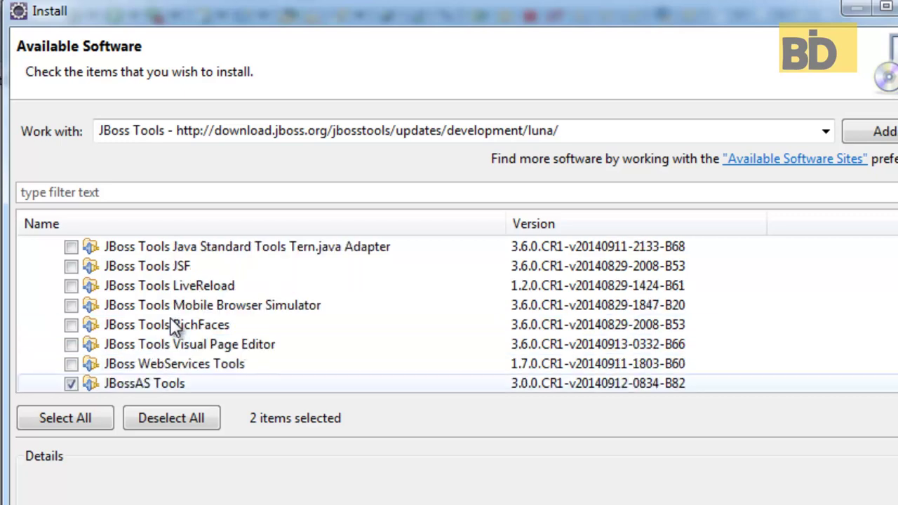
pyautogui.click(71, 267)
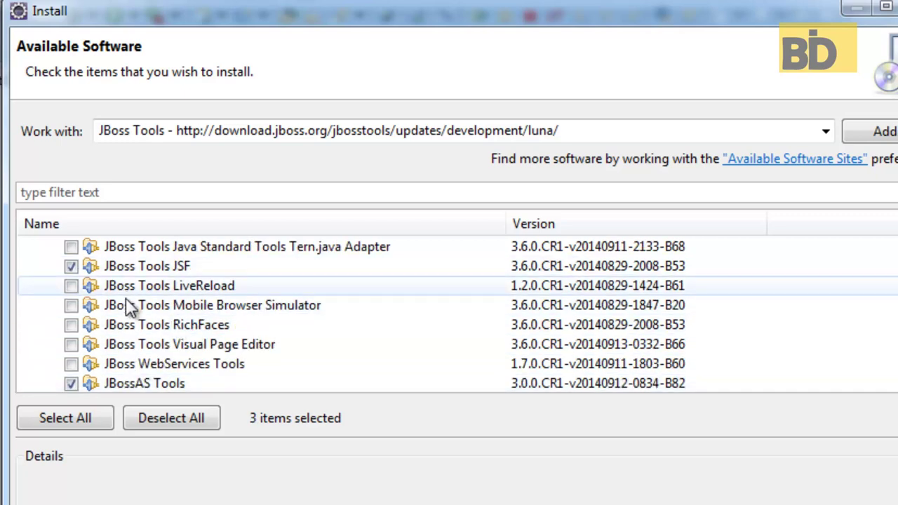
pyautogui.click(72, 324)
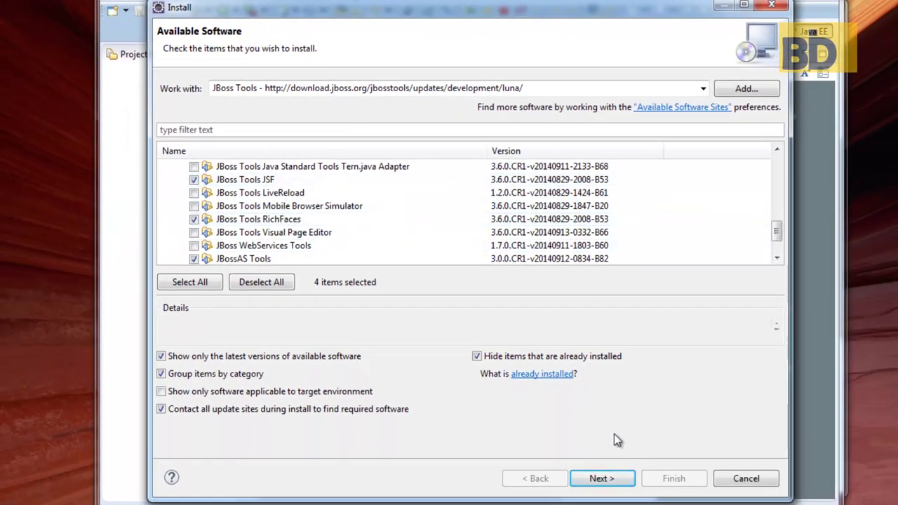
# Accept the license agreements and install the selected plugins, allowing the unsigned content
pyautogui.click(598, 478)
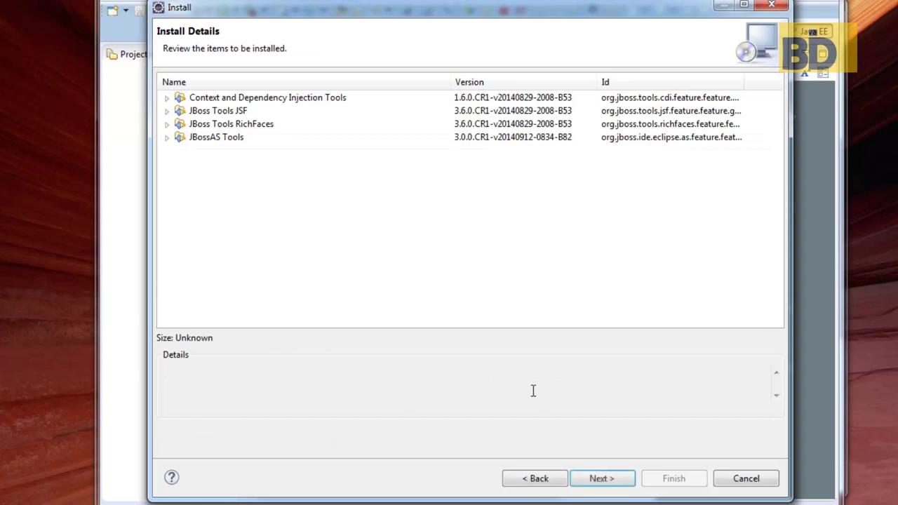
pyautogui.click(601, 477)
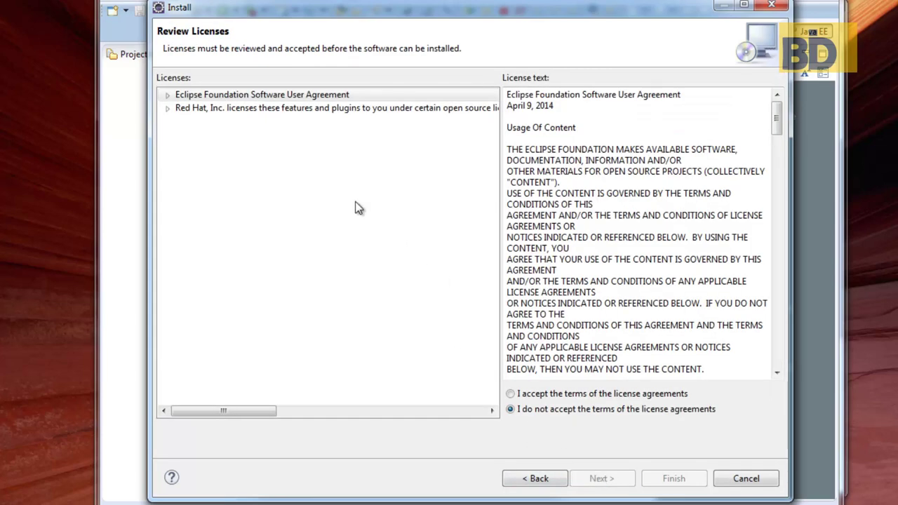
pyautogui.click(516, 393)
pyautogui.click(671, 478)
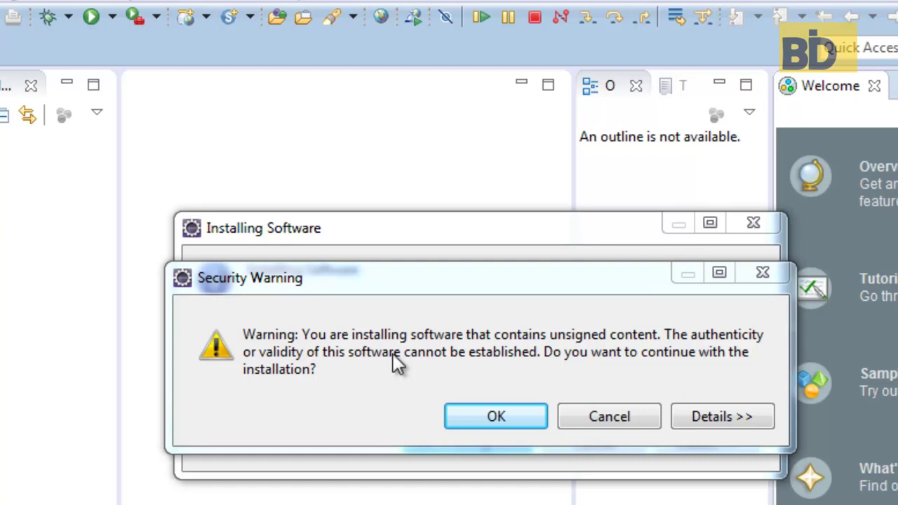
pyautogui.click(474, 421)
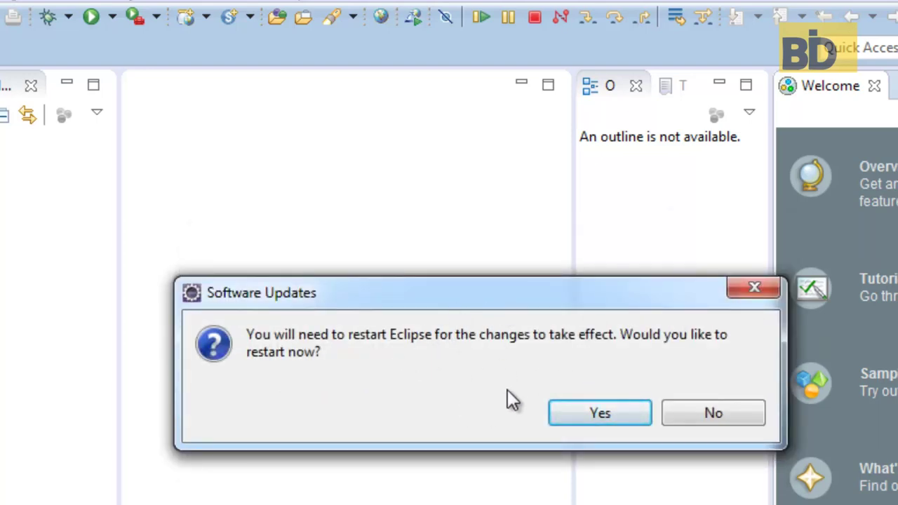
# Restart Eclipse to apply the plugins and decline sending anonymous JBoss Tools usage statistics
pyautogui.click(600, 414)
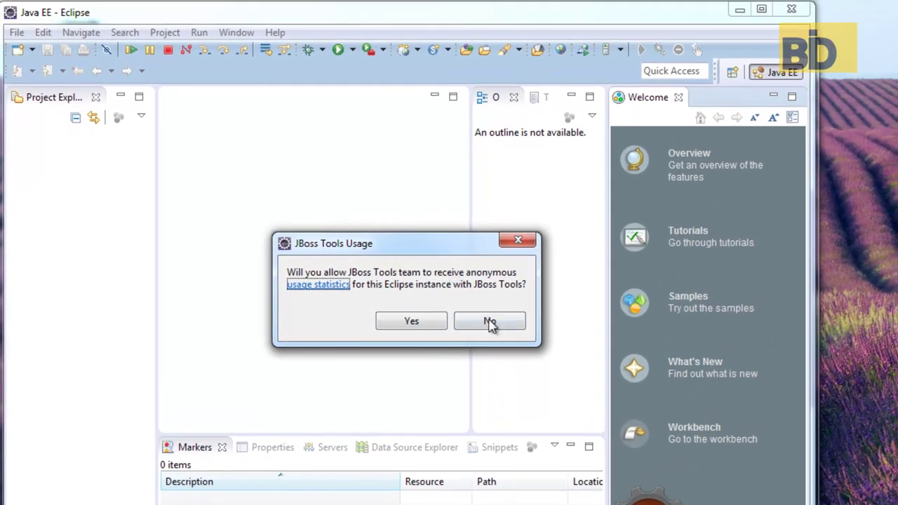
pyautogui.click(495, 322)
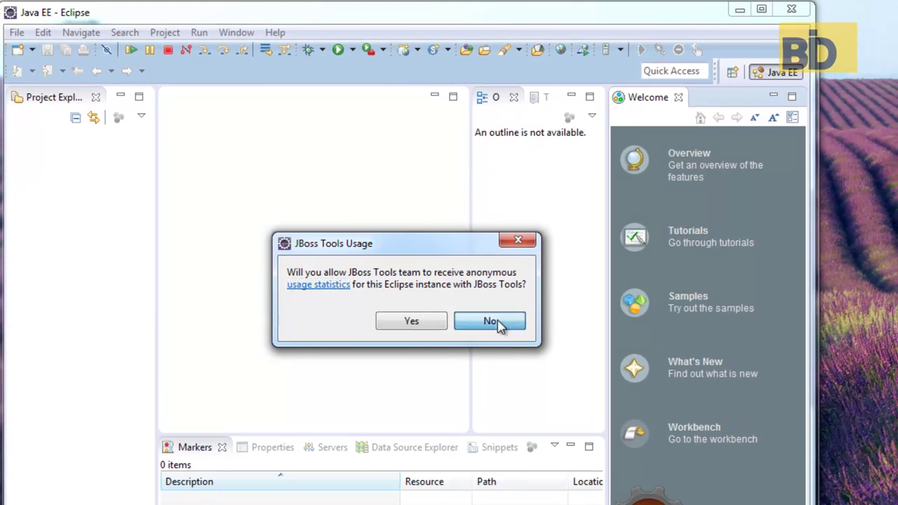
# In the Java preferences for Installed JREs, start adding a new JRE of type Standard VM
pyautogui.click(241, 33)
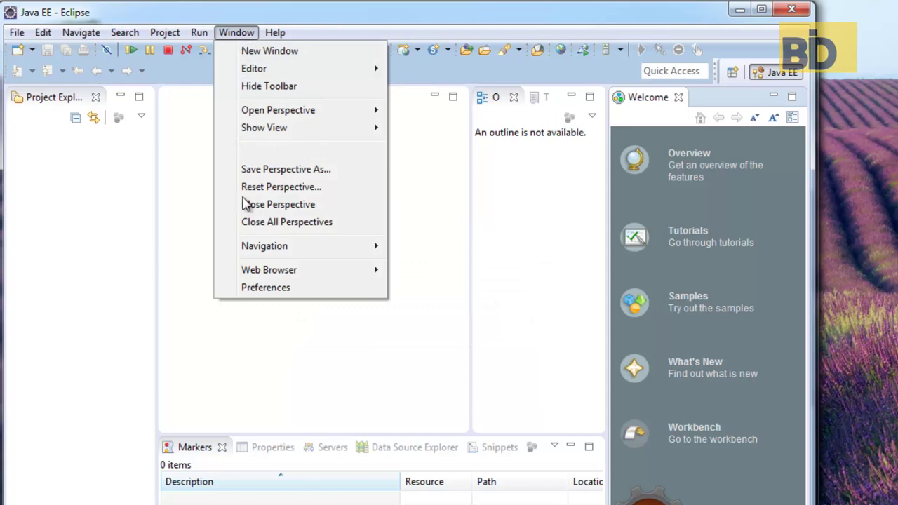
pyautogui.click(272, 290)
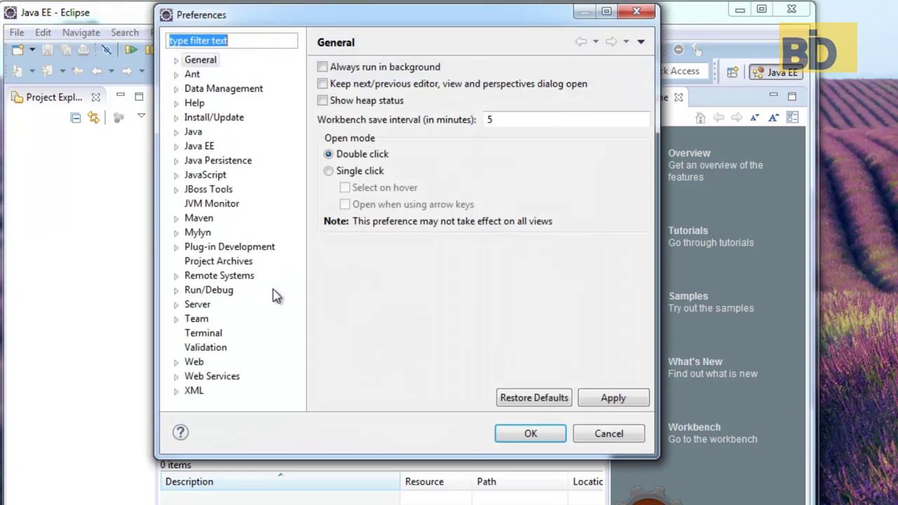
pyautogui.click(189, 134)
pyautogui.click(176, 132)
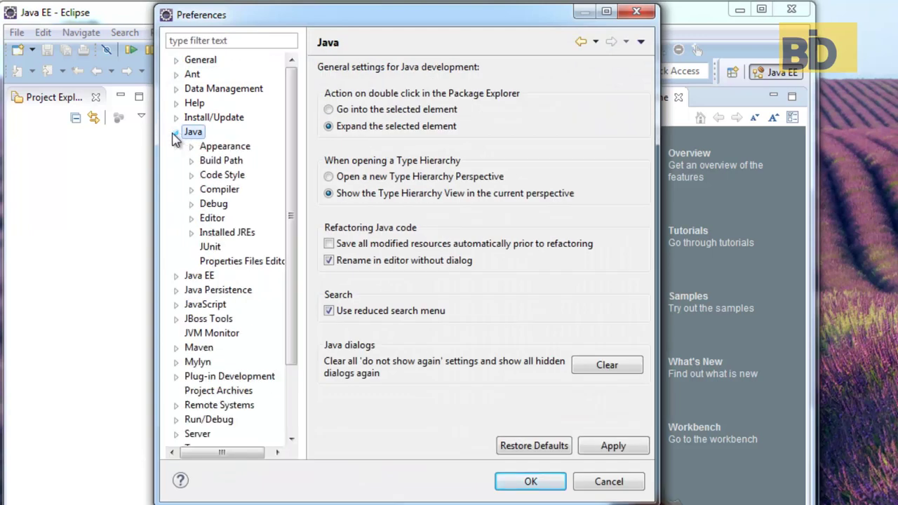
pyautogui.click(243, 237)
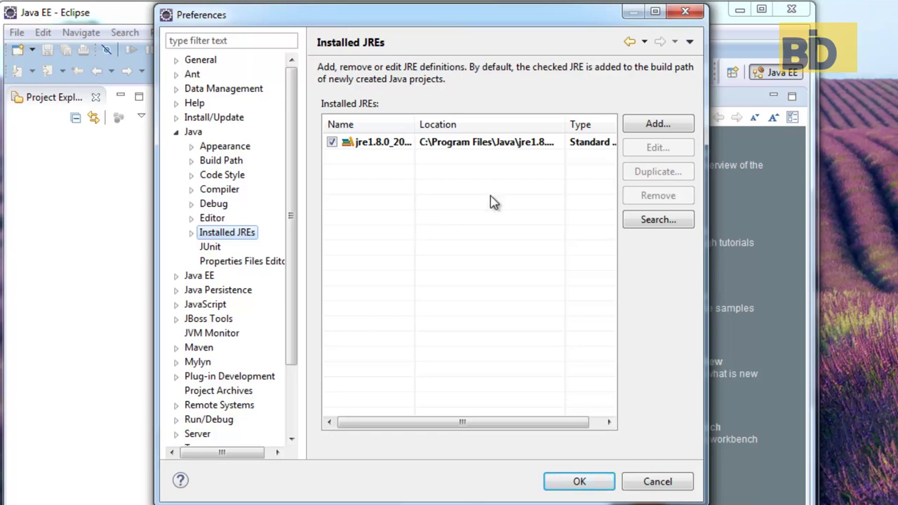
pyautogui.click(656, 126)
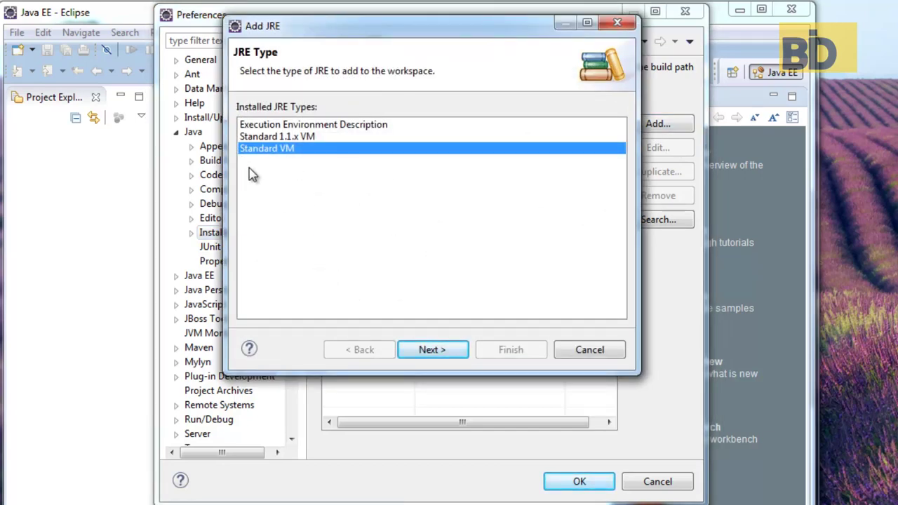
pyautogui.click(420, 348)
# Set the JRE home directory to C:\Program Files\Java\jdk1.8.0_20
pyautogui.click(577, 112)
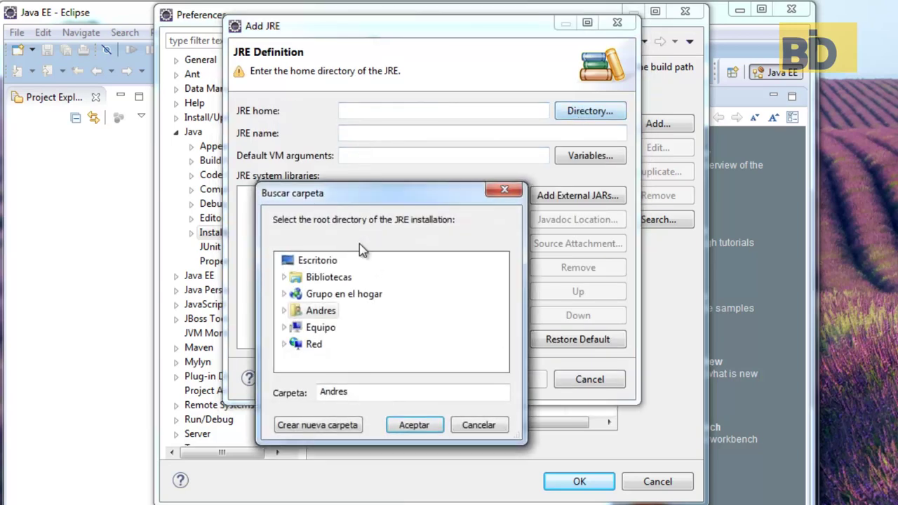
pyautogui.click(284, 316)
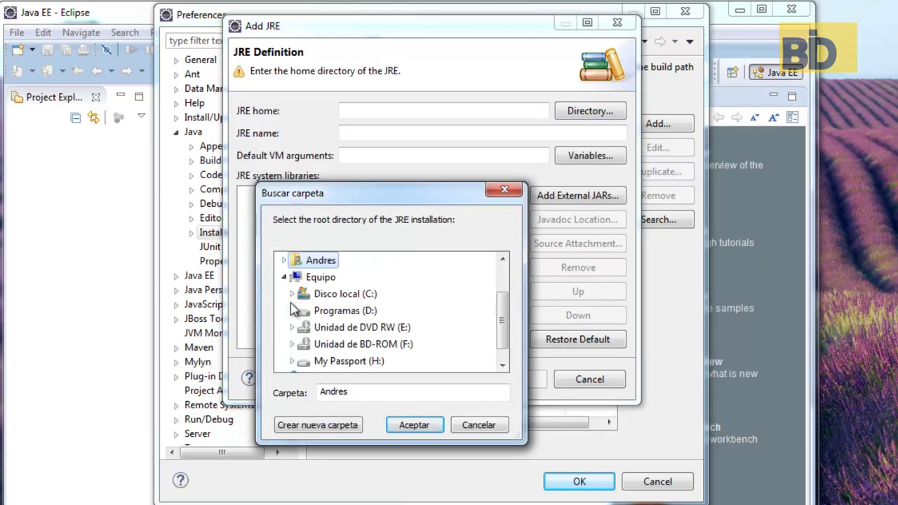
pyautogui.click(291, 294)
pyautogui.scroll(-2, 316, 309)
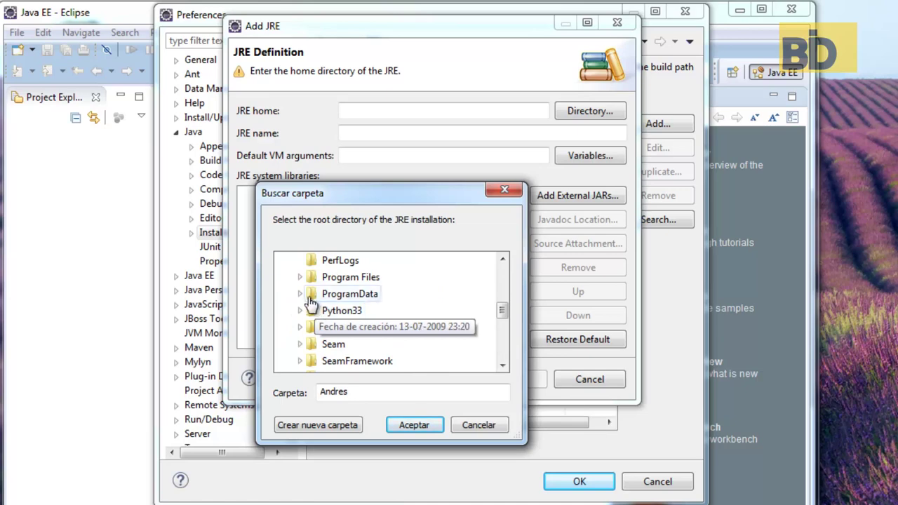
pyautogui.click(300, 277)
pyautogui.scroll(-2, 345, 300)
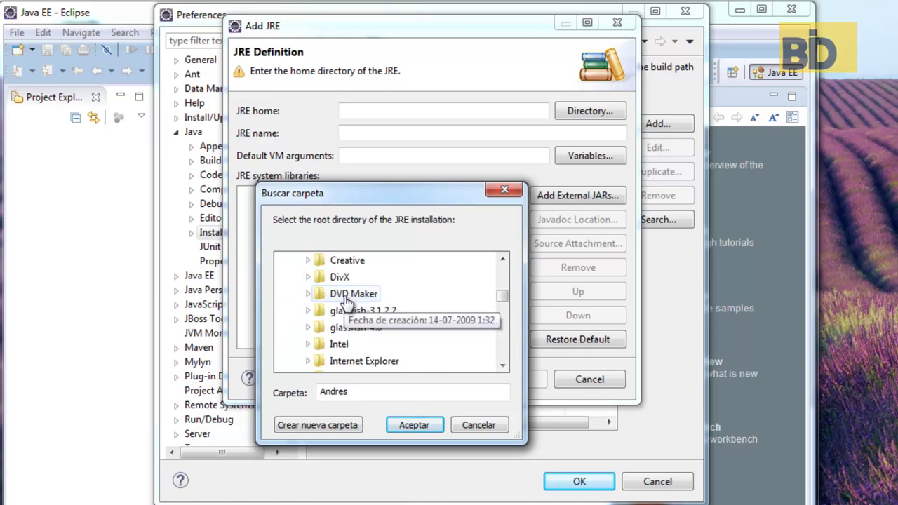
pyautogui.scroll(-1, 331, 335)
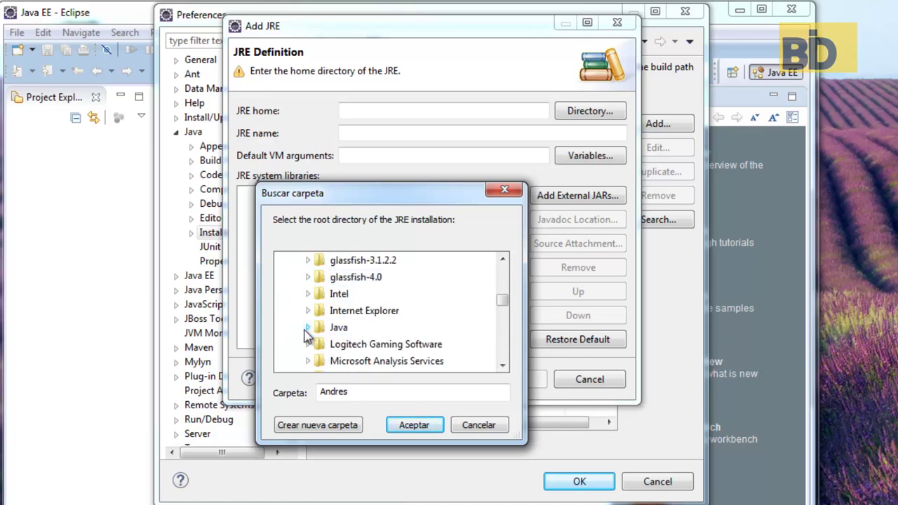
pyautogui.click(308, 327)
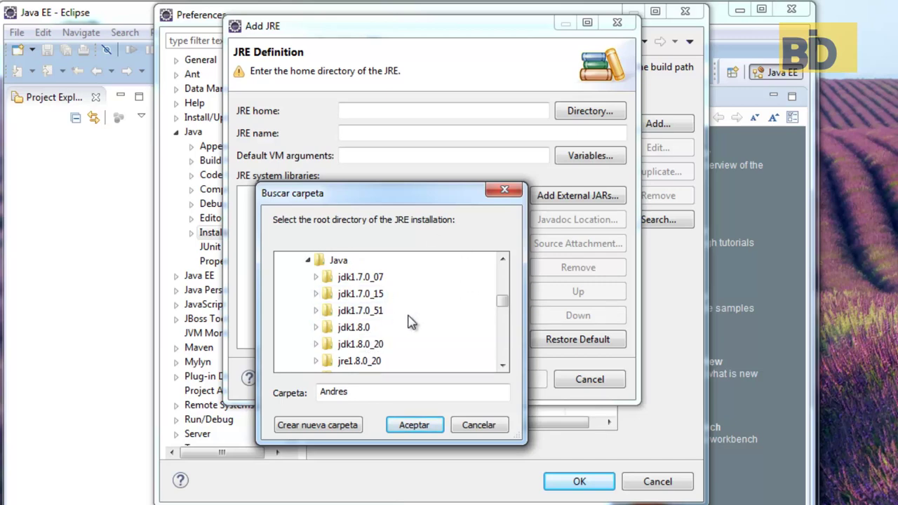
pyautogui.scroll(-1, 410, 322)
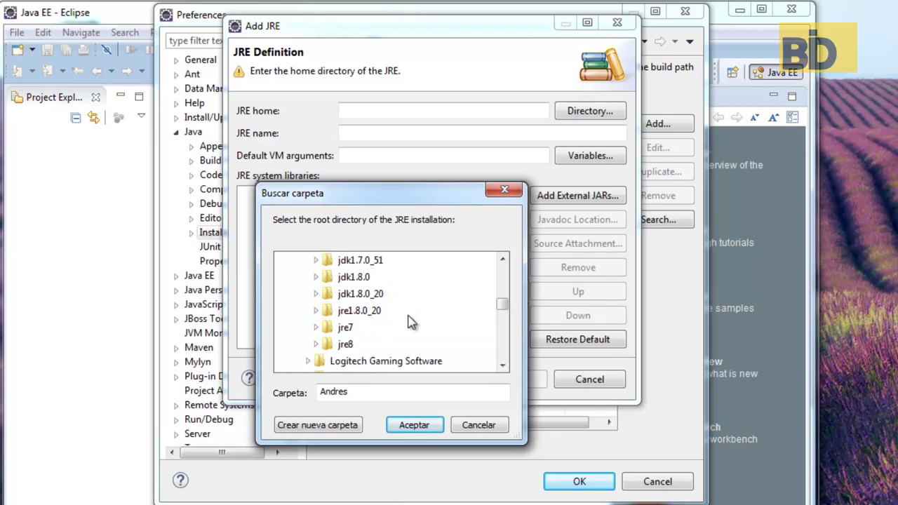
pyautogui.click(364, 298)
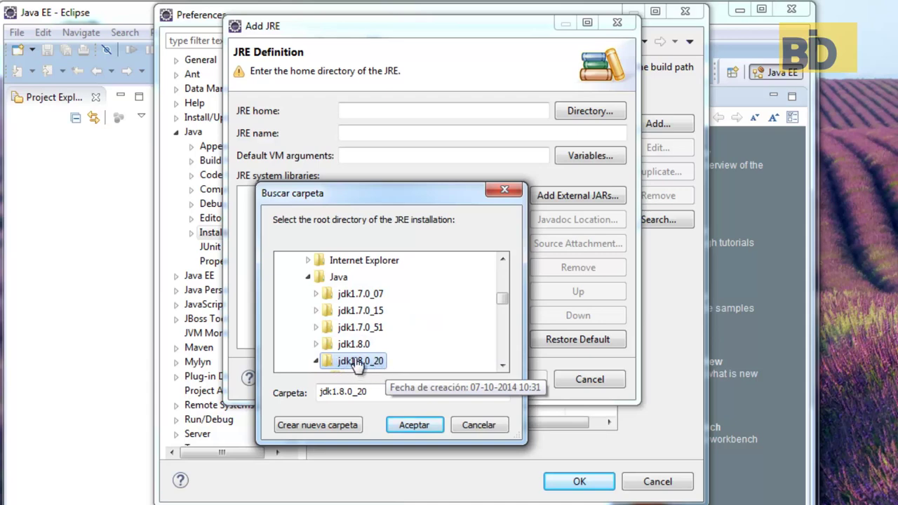
pyautogui.click(414, 426)
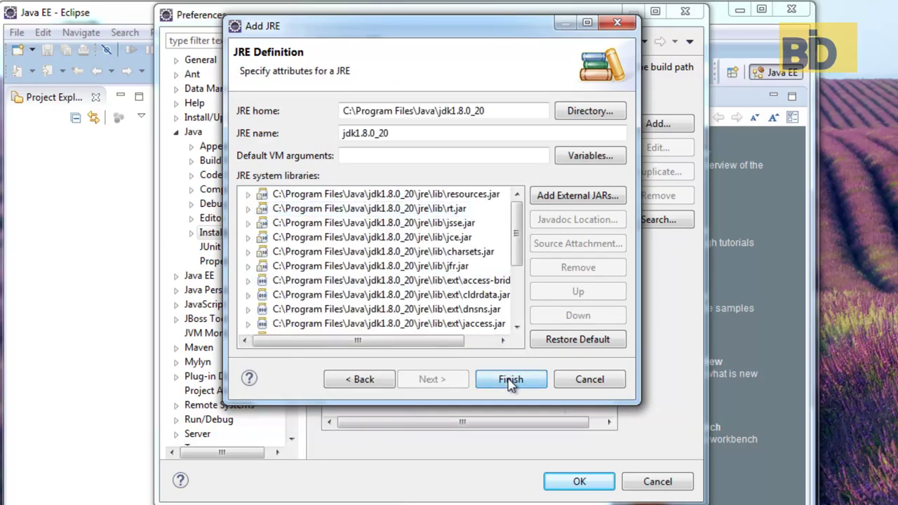
# Finish adding jdk1.8.0_20, make it the default JRE and save the preferences
pyautogui.click(511, 379)
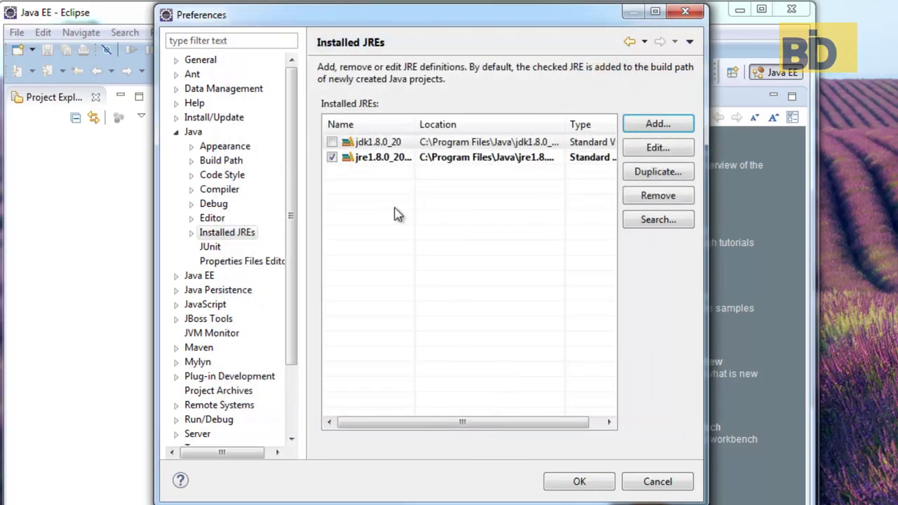
pyautogui.click(332, 143)
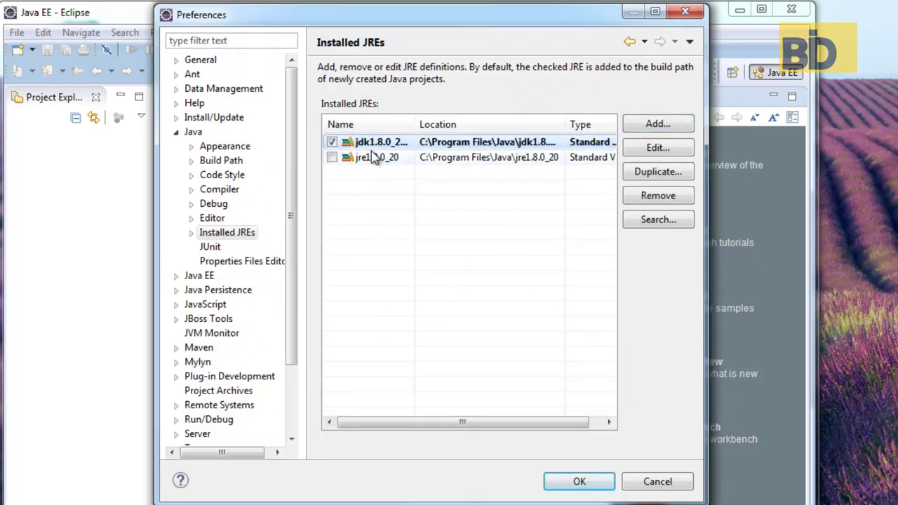
pyautogui.click(578, 482)
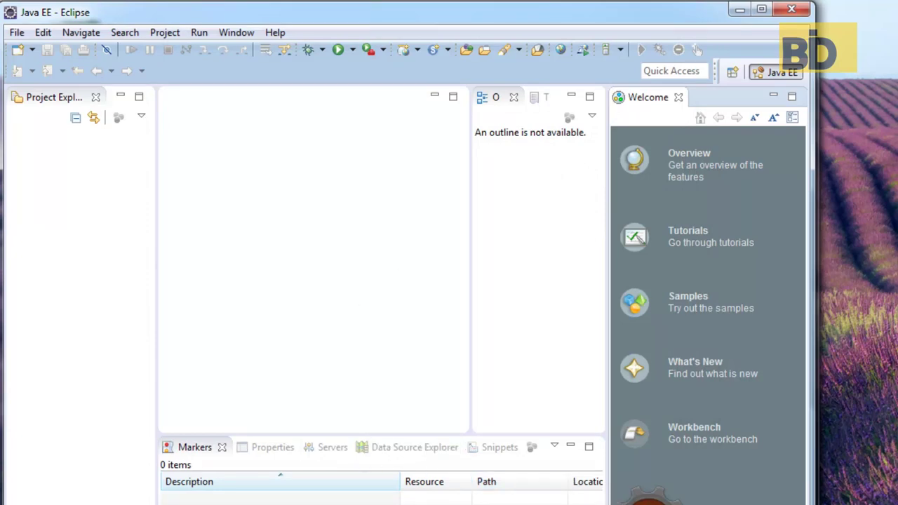
# Switch to the browser and download the WildFly 8.1.0.Final Java EE7 Full & Web Distribution as ZIP from the WildFly downloads page
pyautogui.hotkey('alt', 'Tab')
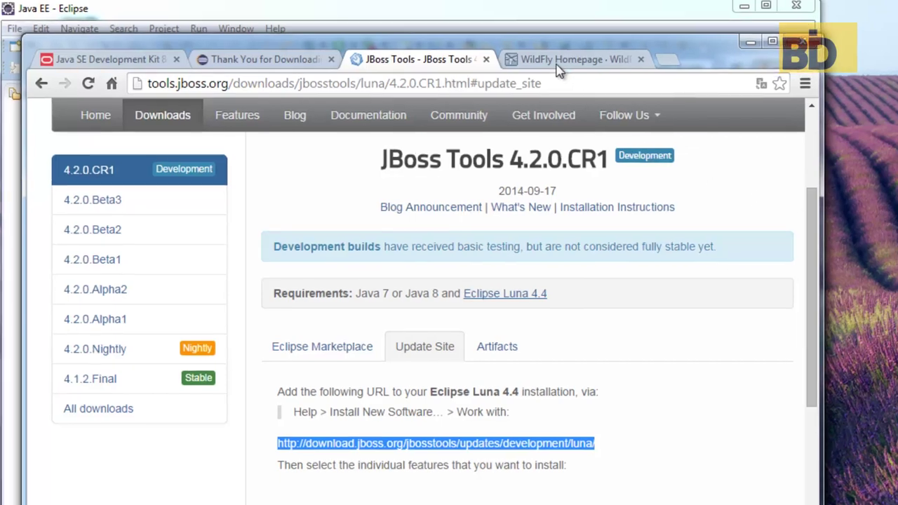
pyautogui.click(554, 62)
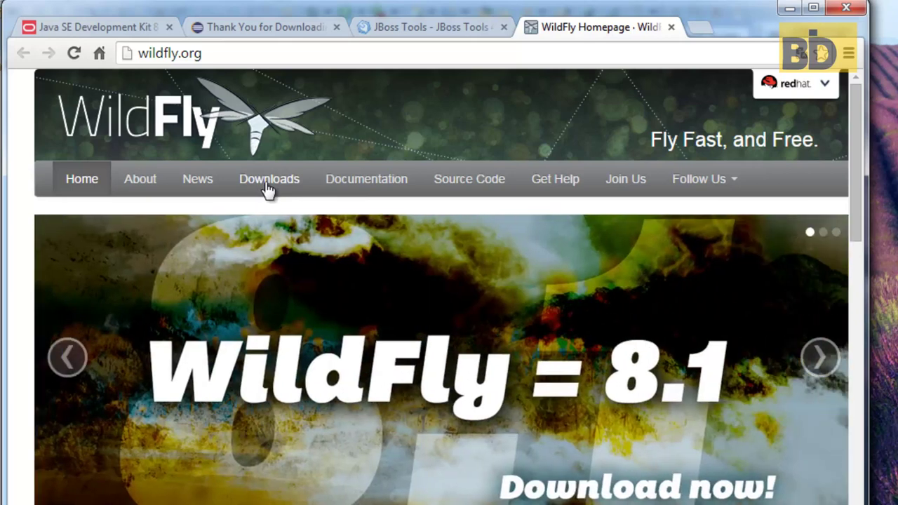
pyautogui.click(264, 185)
pyautogui.scroll(-1, 288, 300)
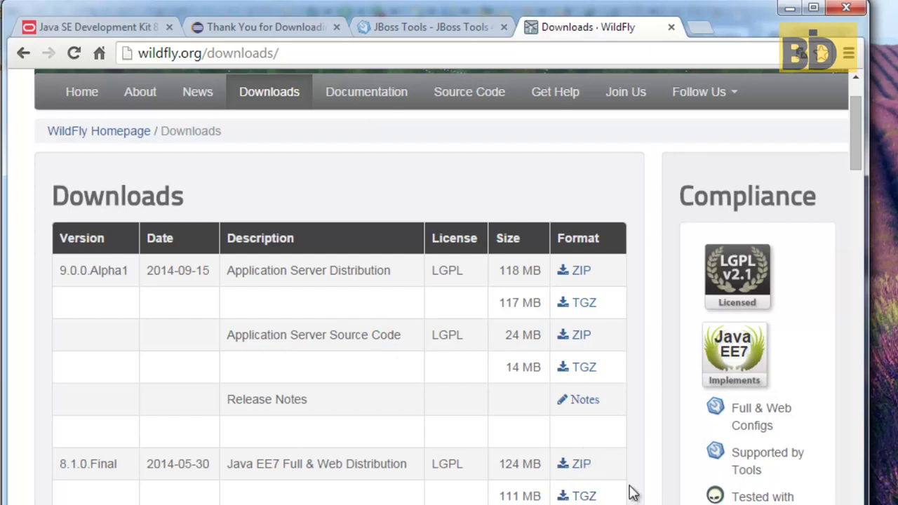
pyautogui.click(582, 465)
# Switch to the file explorer and extract wildfly-8.1.0.Final.zip directly into the C:\Weld folder
pyautogui.hotkey('alt', 'Tab')
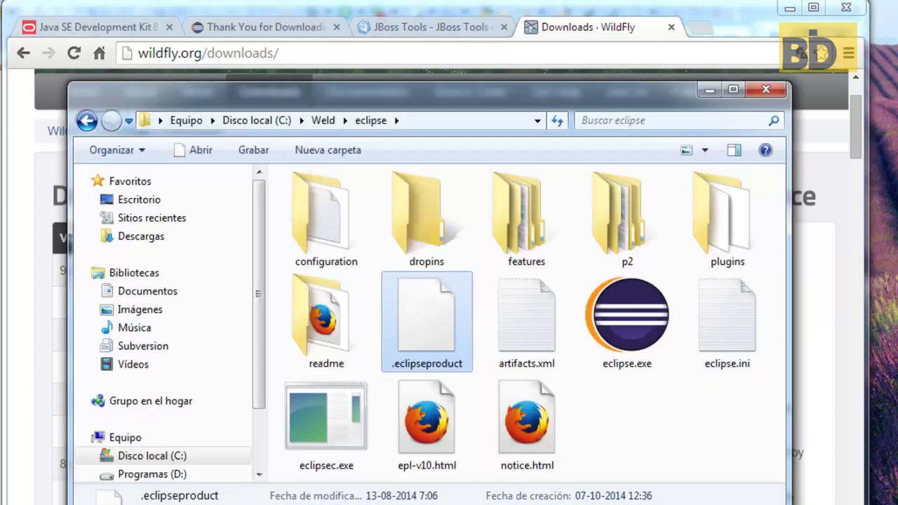
pyautogui.click(323, 121)
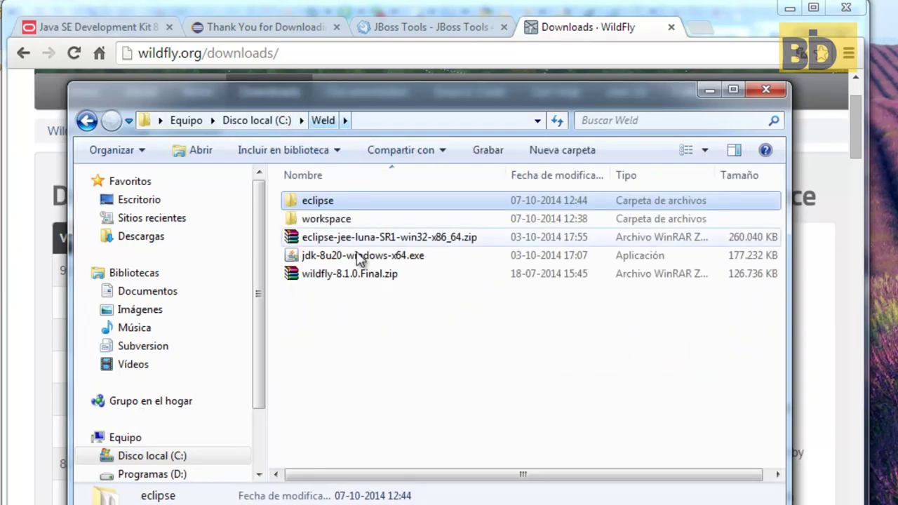
pyautogui.moveTo(374, 311); pyautogui.dragTo(320, 244)
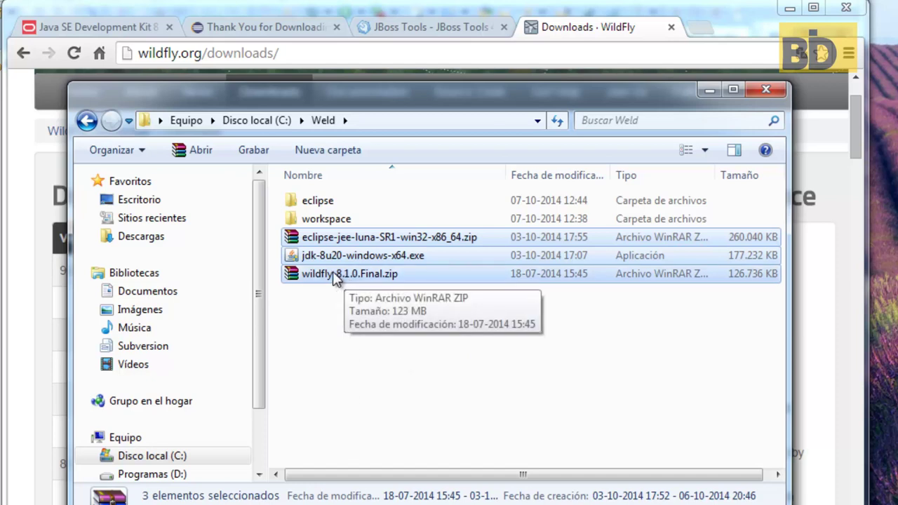
pyautogui.rightClick(367, 276)
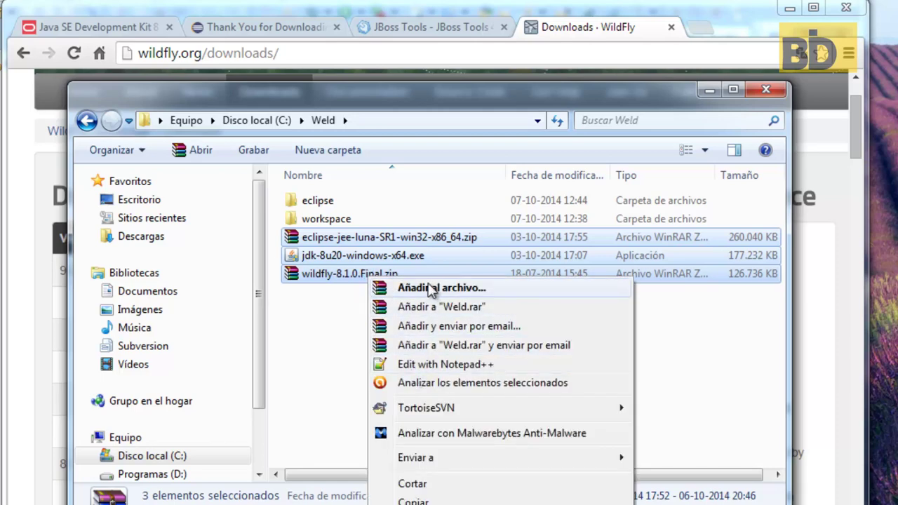
pyautogui.click(343, 281)
pyautogui.click(341, 281)
pyautogui.rightClick(340, 281)
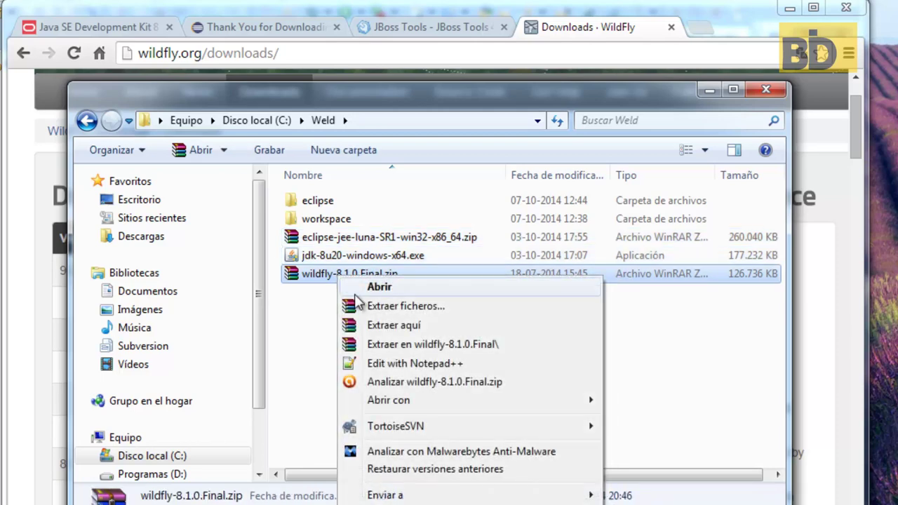
pyautogui.click(376, 323)
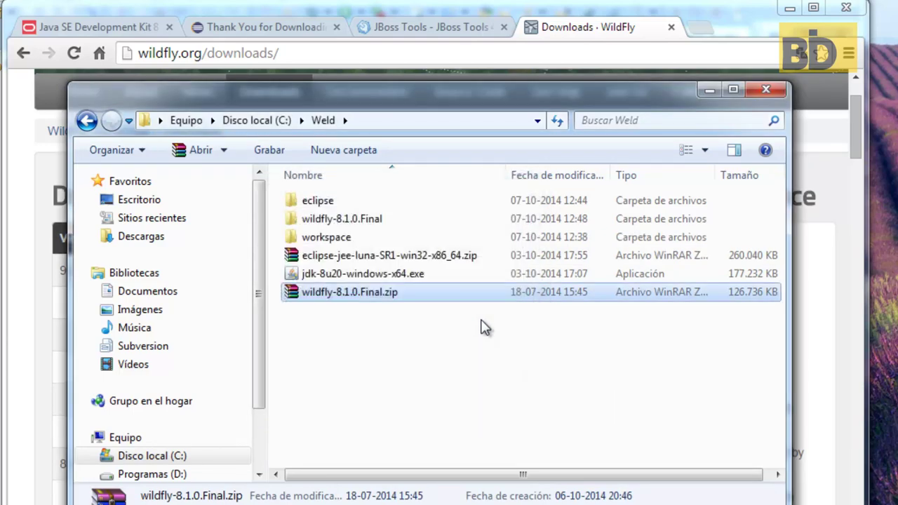
# Examine the extracted wildfly-8.1.0.Final folder and its standalone\deployments subfolder, then go back up
pyautogui.click(356, 223)
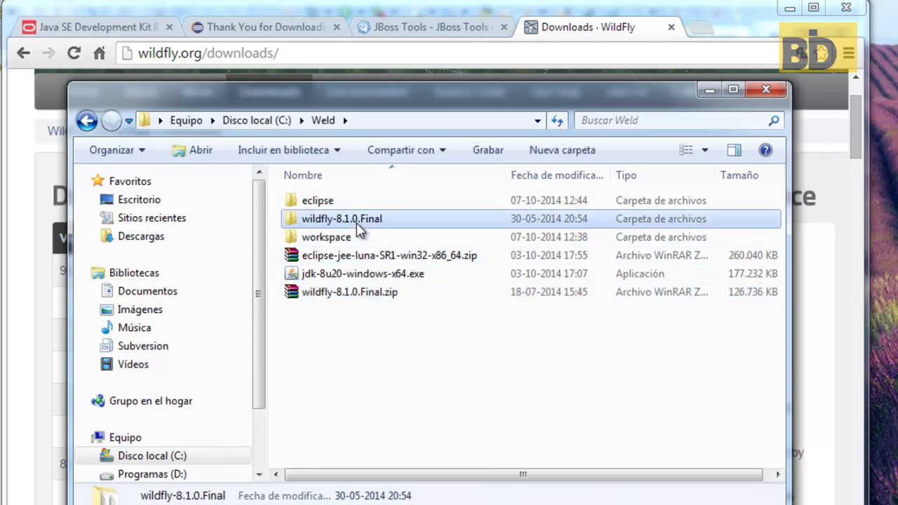
pyautogui.doubleClick(357, 228)
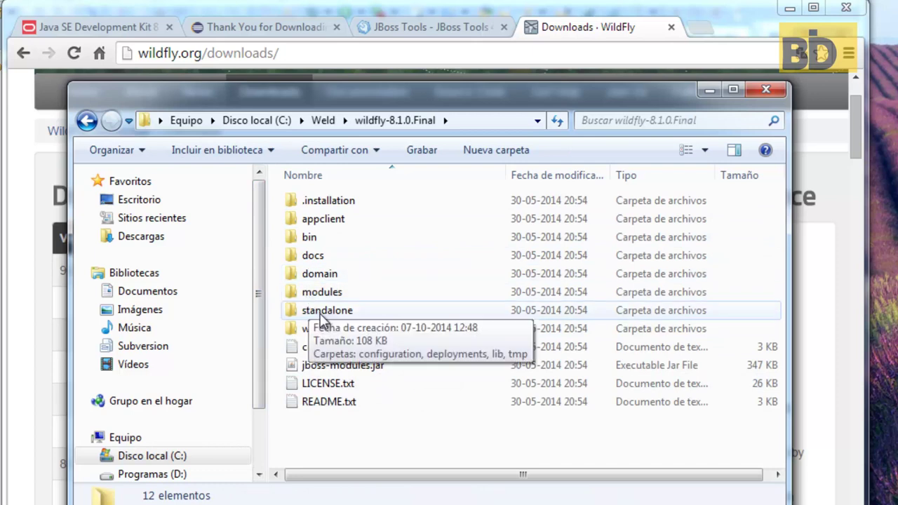
pyautogui.doubleClick(323, 314)
pyautogui.click(334, 222)
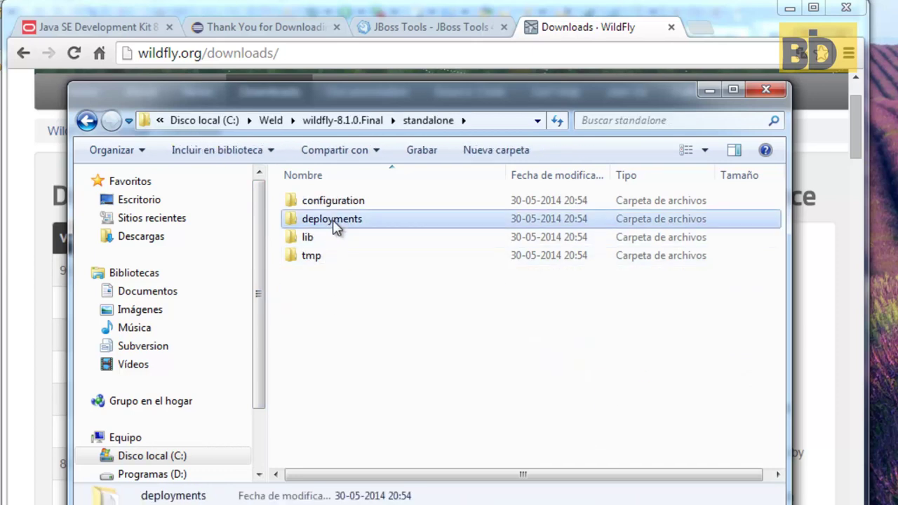
pyautogui.doubleClick(336, 226)
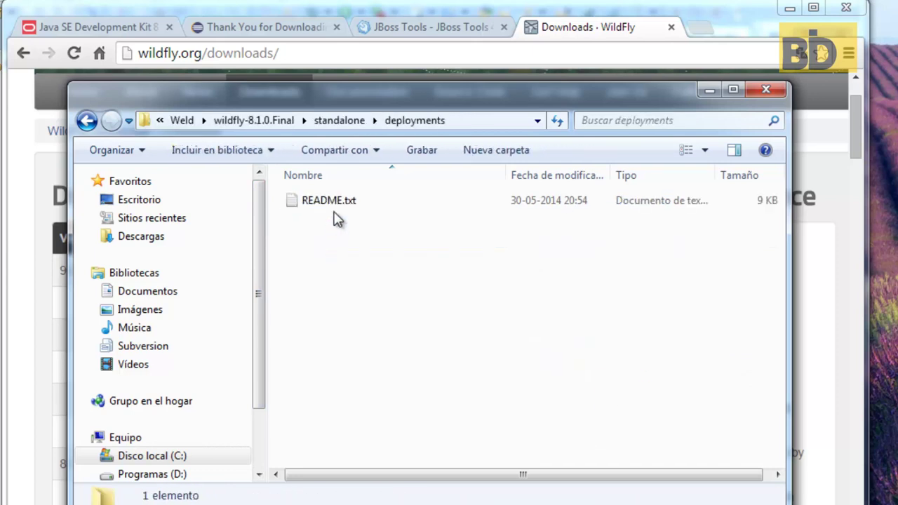
pyautogui.click(87, 121)
pyautogui.click(87, 121)
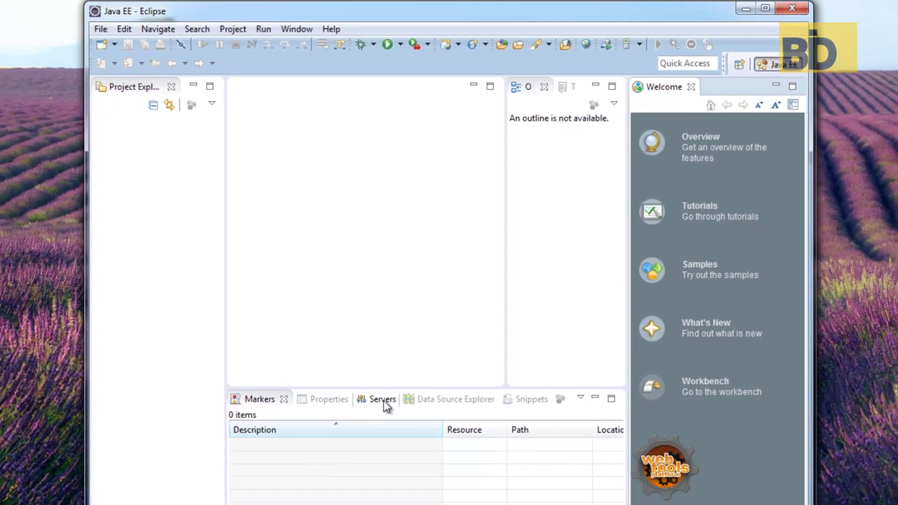
# Begin defining a new server of type WildFly 8.x from JBoss Community and proceed to its JBoss runtime settings
pyautogui.click(339, 447)
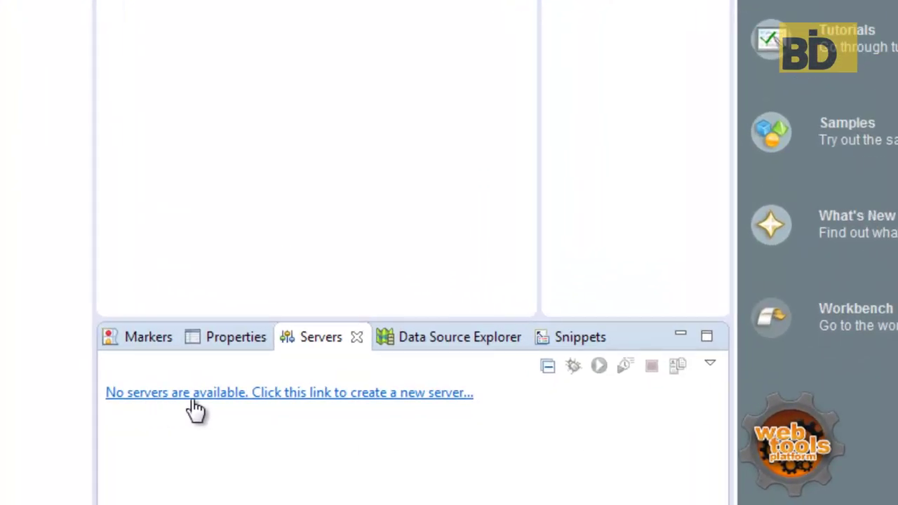
pyautogui.click(217, 395)
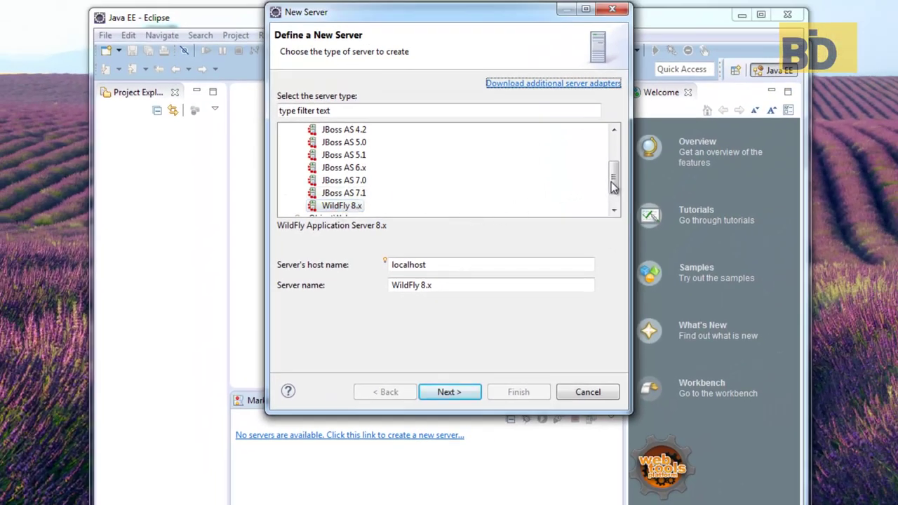
pyautogui.click(314, 209)
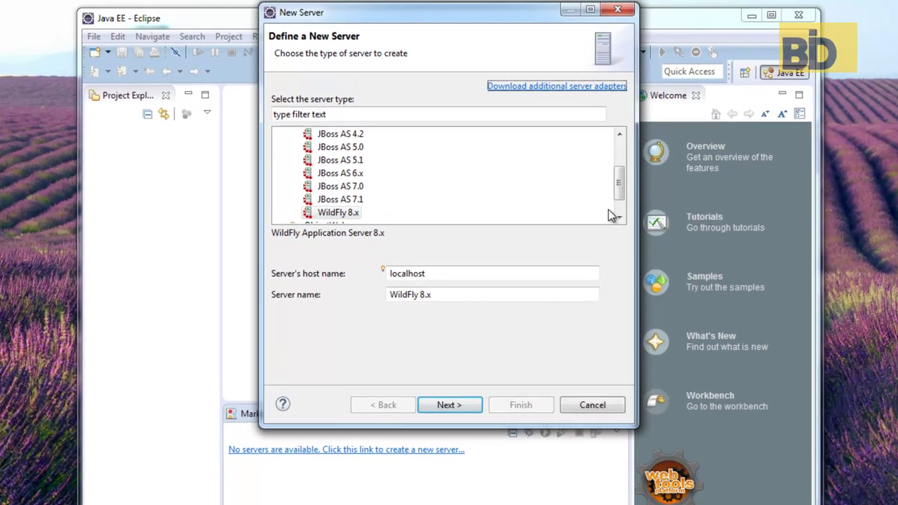
pyautogui.moveTo(613, 184); pyautogui.dragTo(613, 153)
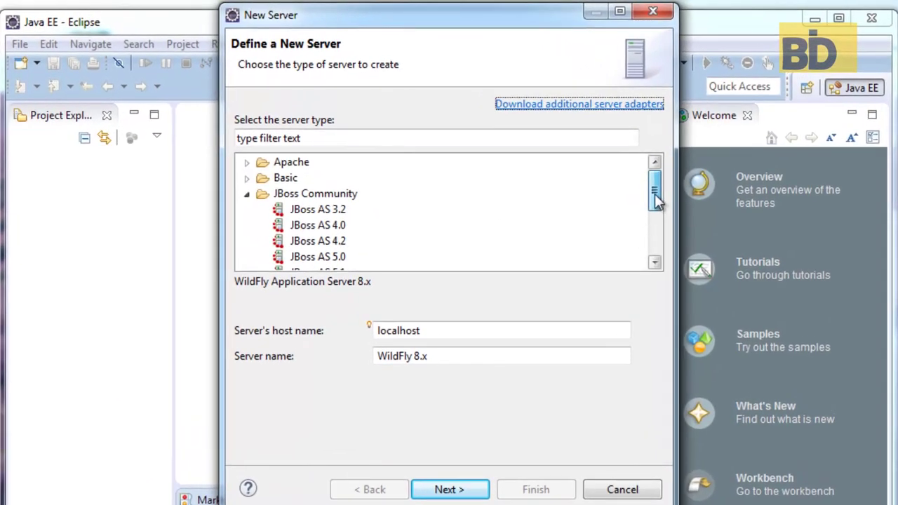
pyautogui.click(247, 194)
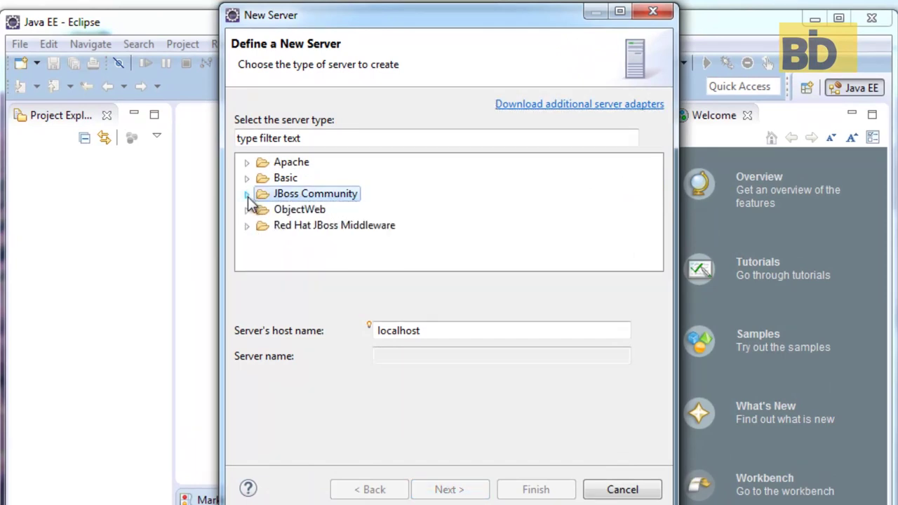
pyautogui.click(247, 193)
pyautogui.scroll(-1, 314, 210)
pyautogui.click(312, 257)
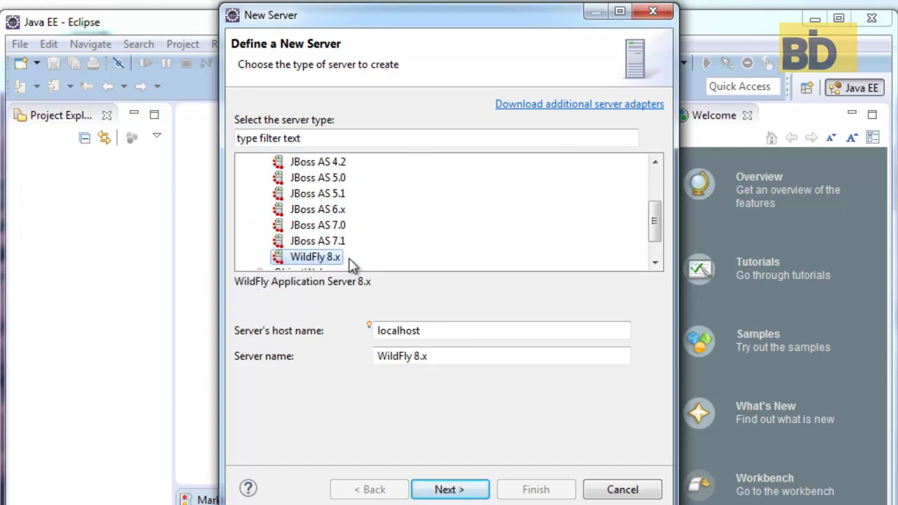
pyautogui.click(462, 489)
pyautogui.click(556, 485)
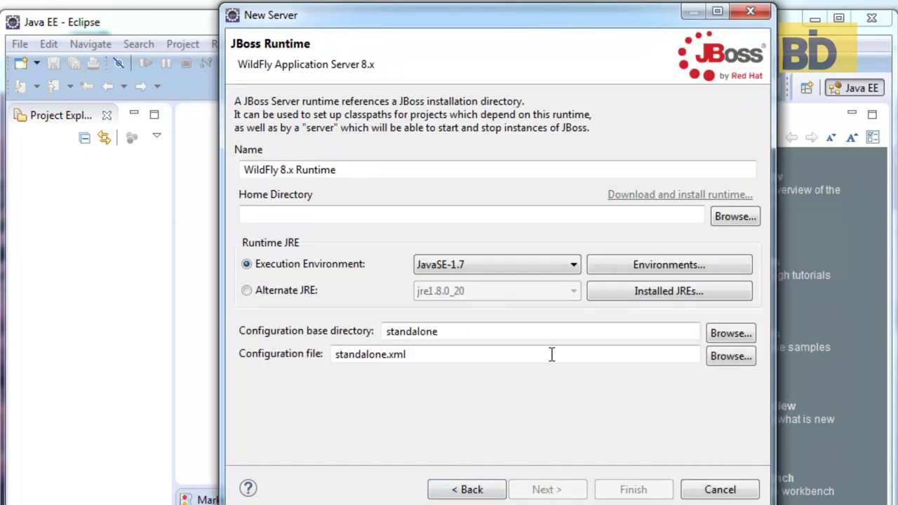
# Set the WildFly runtime's home directory to C:\Weld\wildfly-8.1.0.Final
pyautogui.click(735, 217)
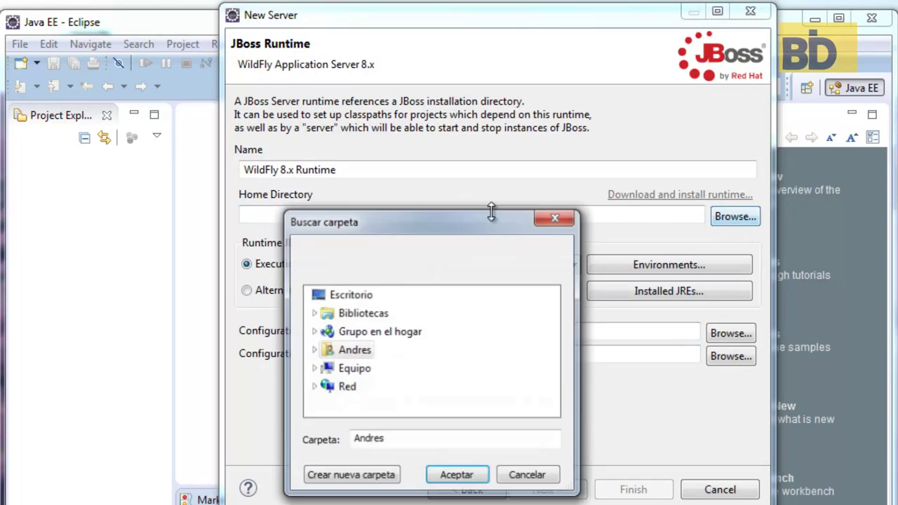
pyautogui.click(315, 369)
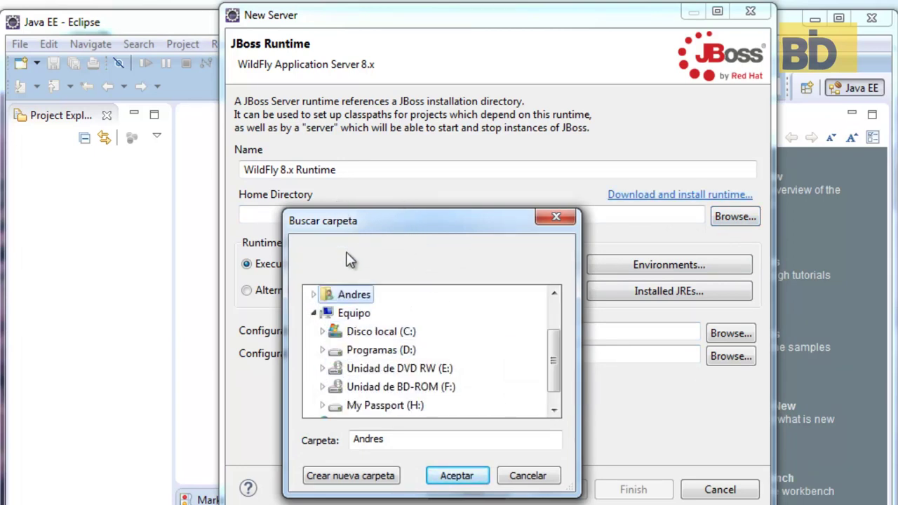
pyautogui.click(323, 331)
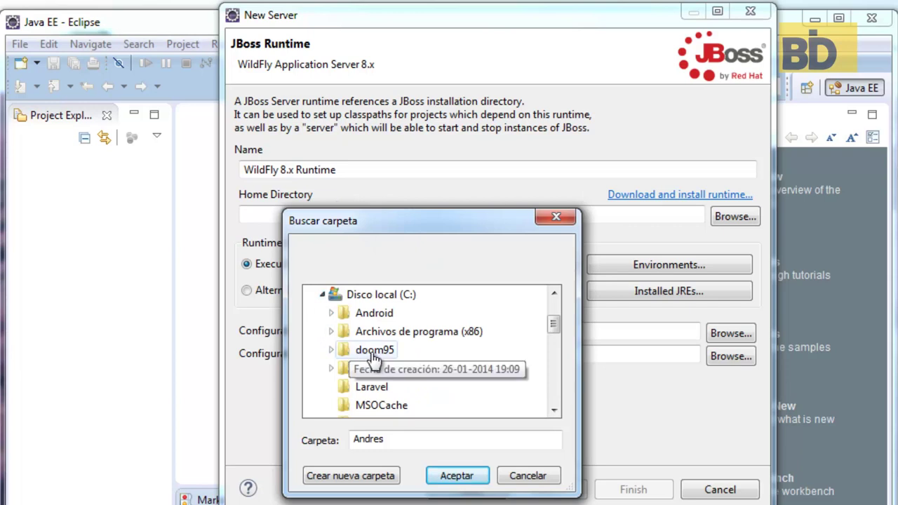
pyautogui.scroll(-7, 379, 365)
pyautogui.scroll(-1, 358, 368)
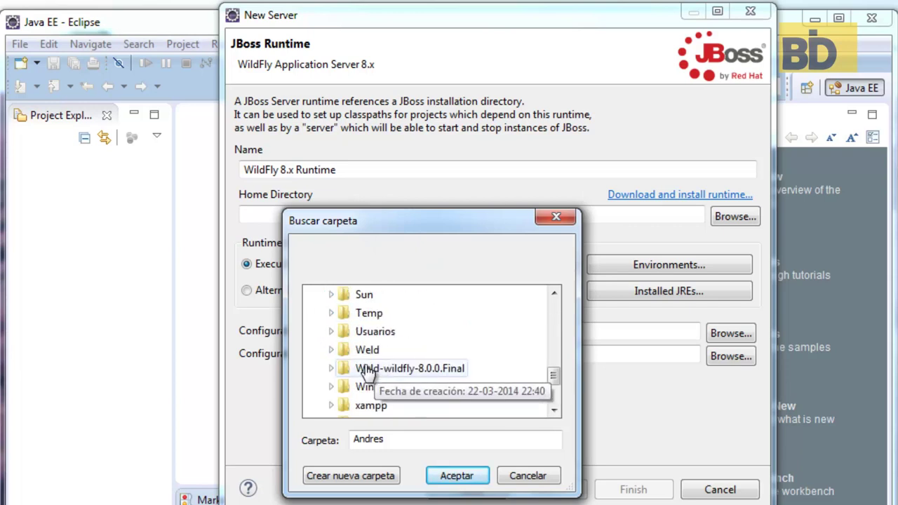
pyautogui.click(339, 349)
pyautogui.scroll(1, 339, 337)
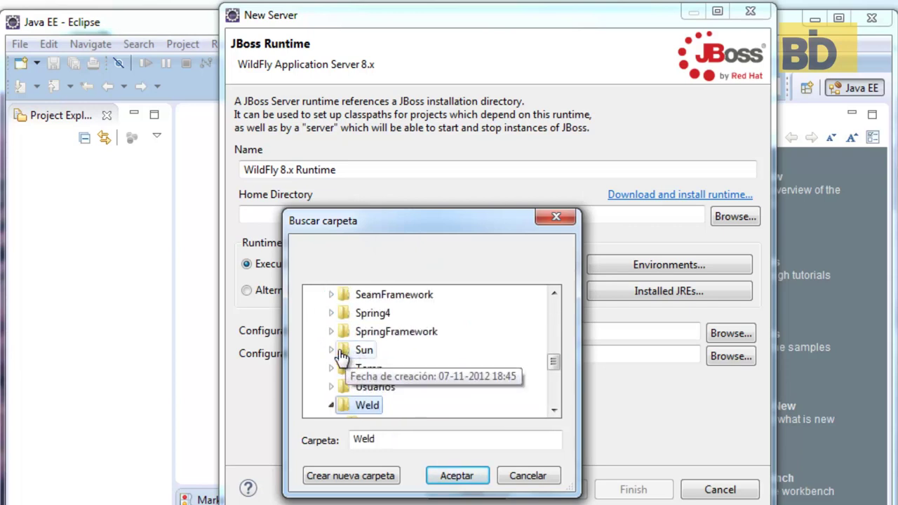
pyautogui.click(333, 405)
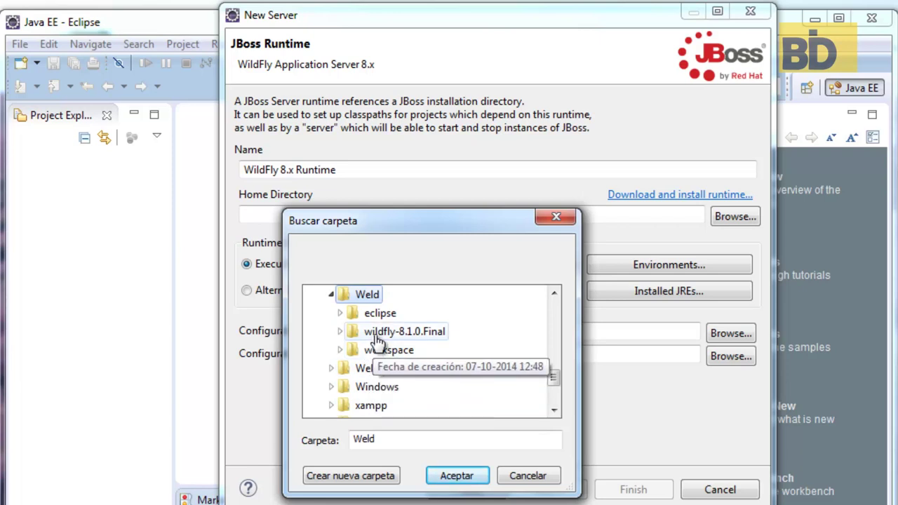
pyautogui.click(377, 340)
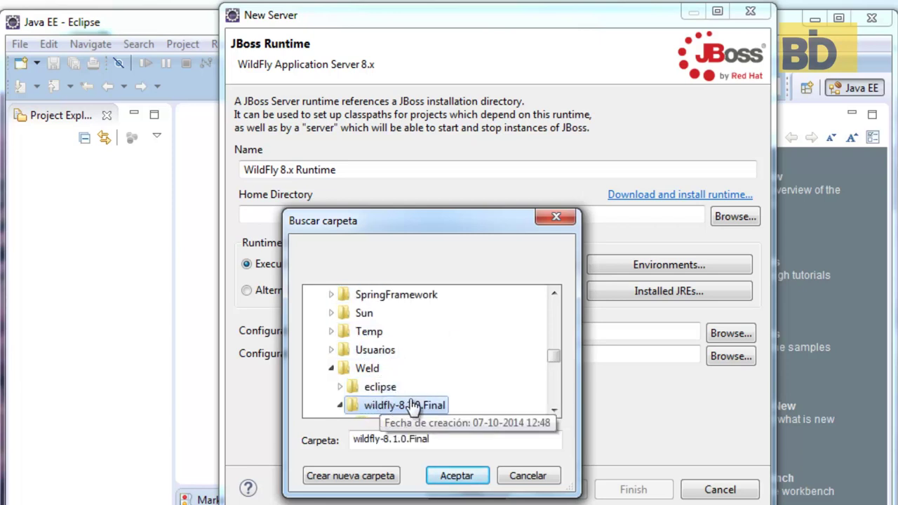
pyautogui.click(452, 477)
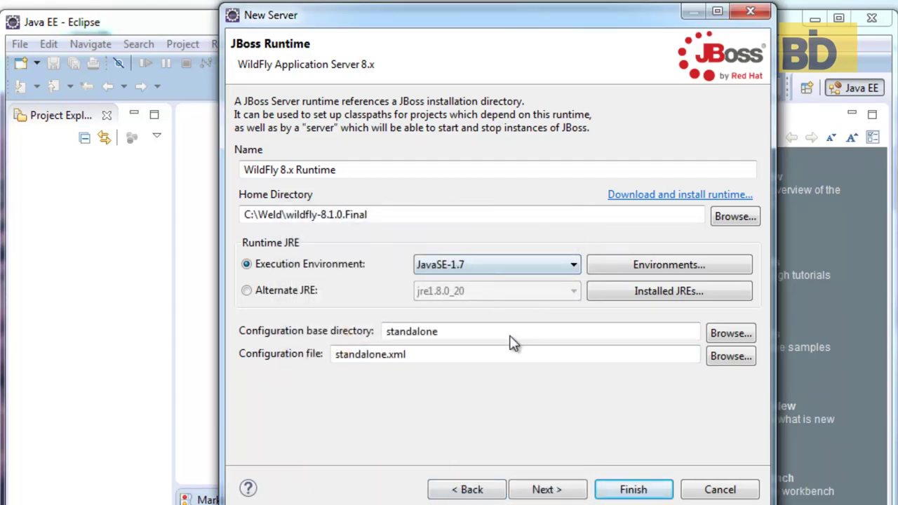
# Finish creating the WildFly 8.x server without adding any resources and dismiss the error dialog
pyautogui.click(550, 489)
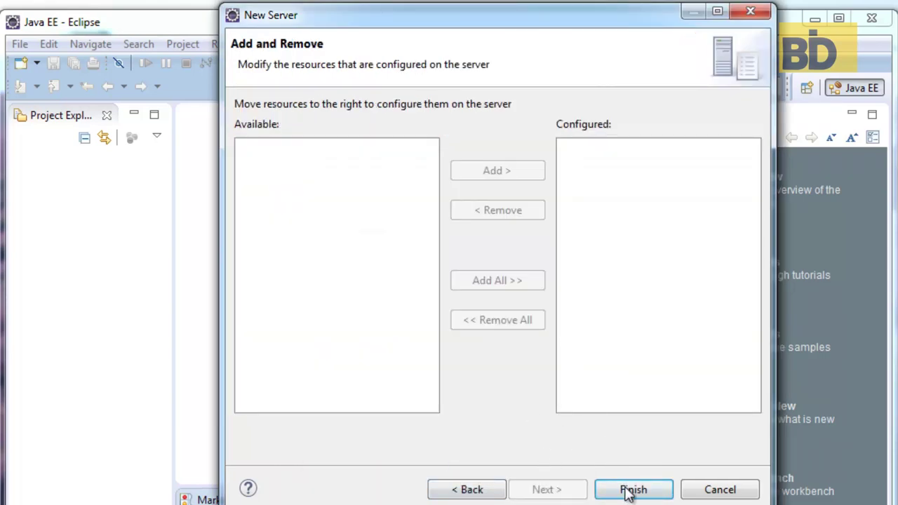
pyautogui.click(631, 489)
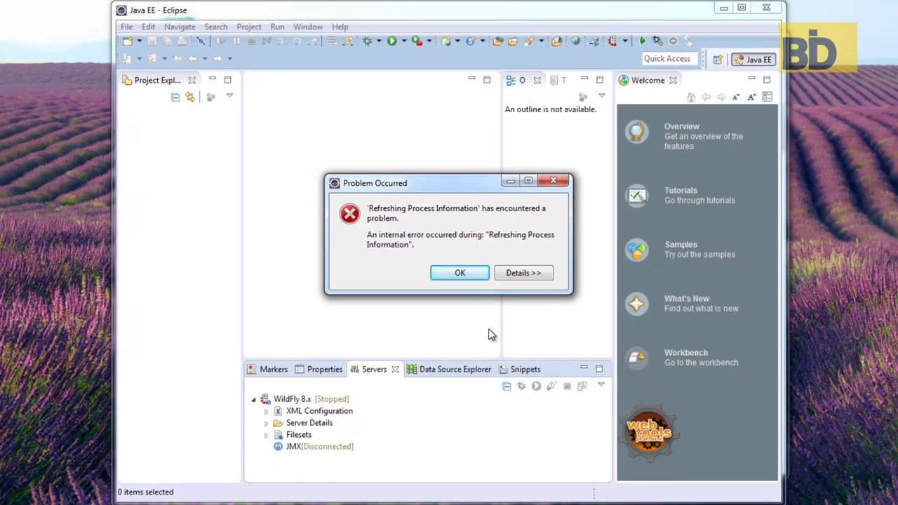
pyautogui.click(456, 273)
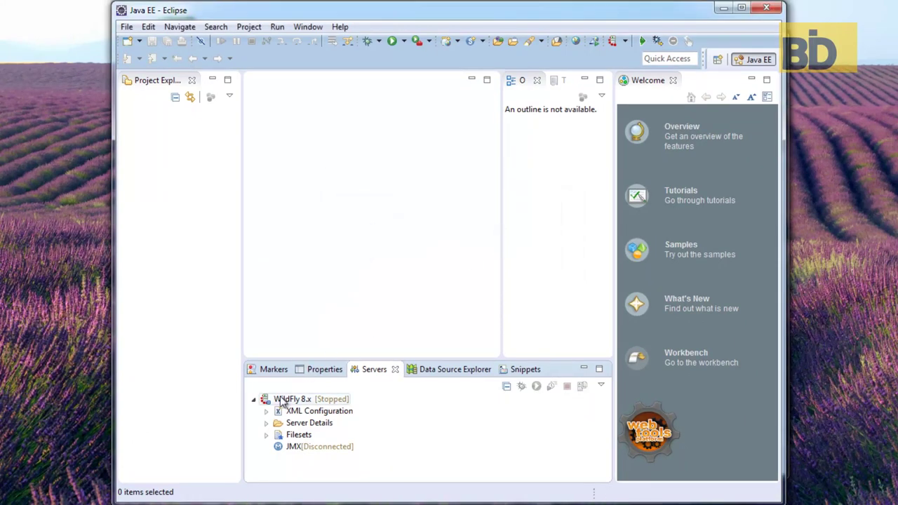
# Start the WildFly 8.x server, enlarge the console area and examine the full width of the startup log
pyautogui.click(302, 400)
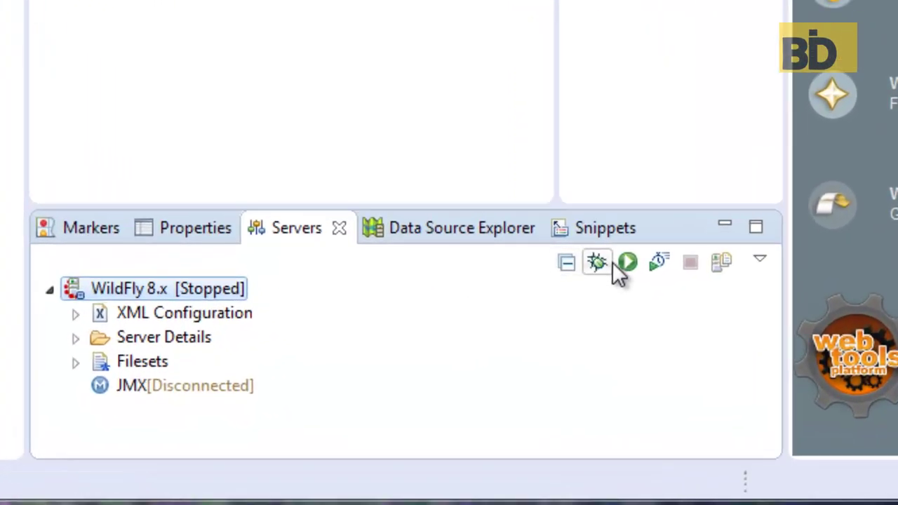
pyautogui.click(628, 266)
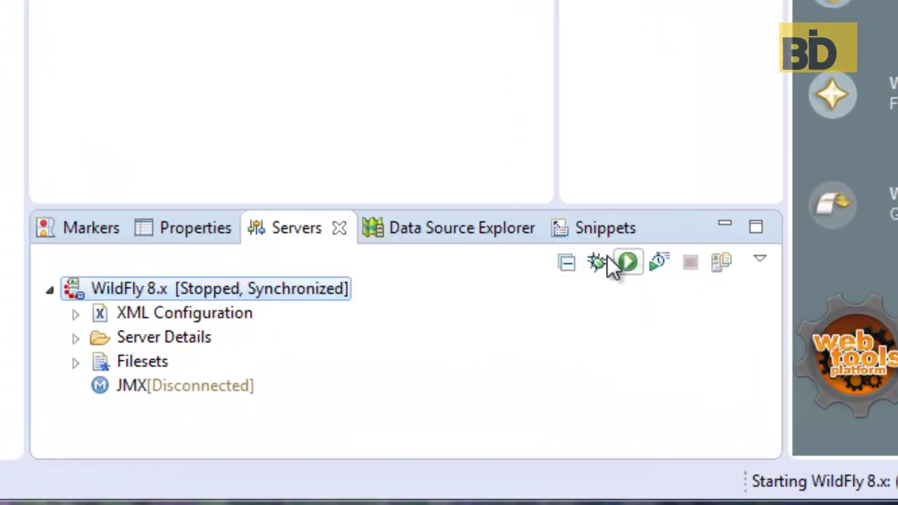
pyautogui.moveTo(471, 203); pyautogui.dragTo(475, 135)
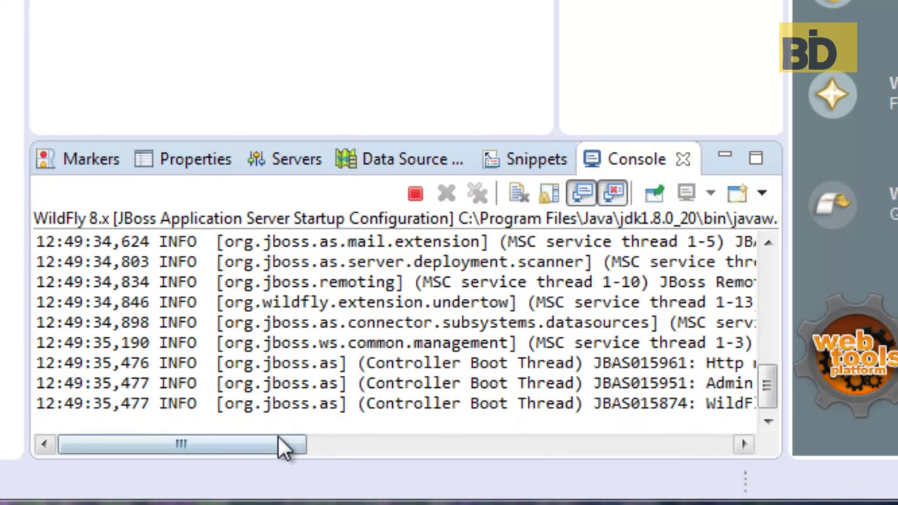
pyautogui.moveTo(278, 437); pyautogui.dragTo(500, 446)
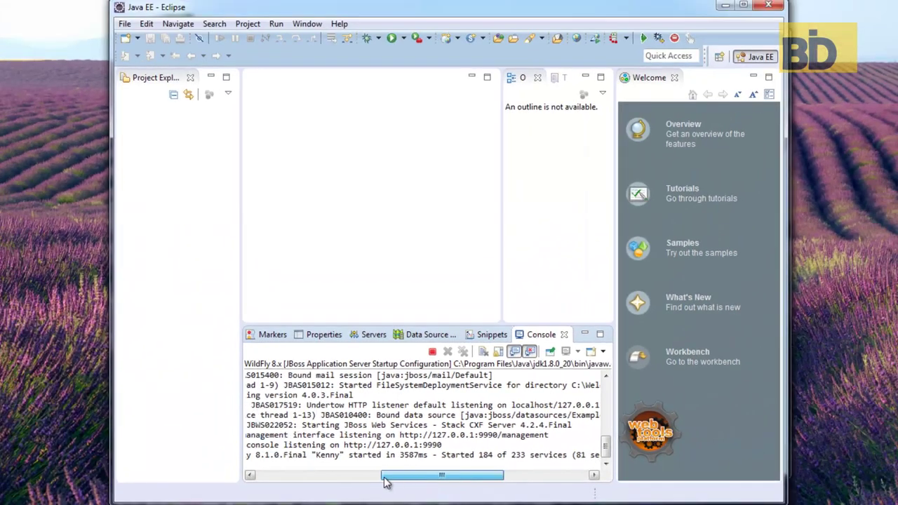
pyautogui.moveTo(390, 464); pyautogui.dragTo(237, 462)
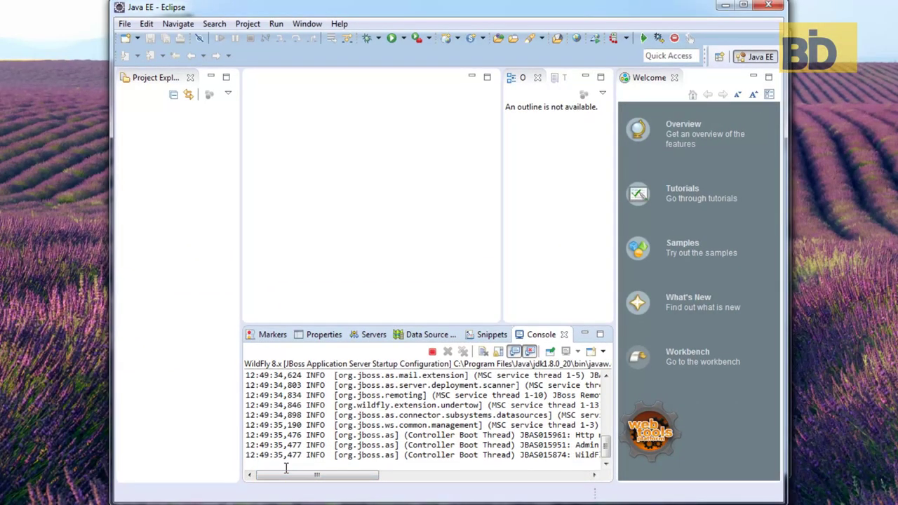